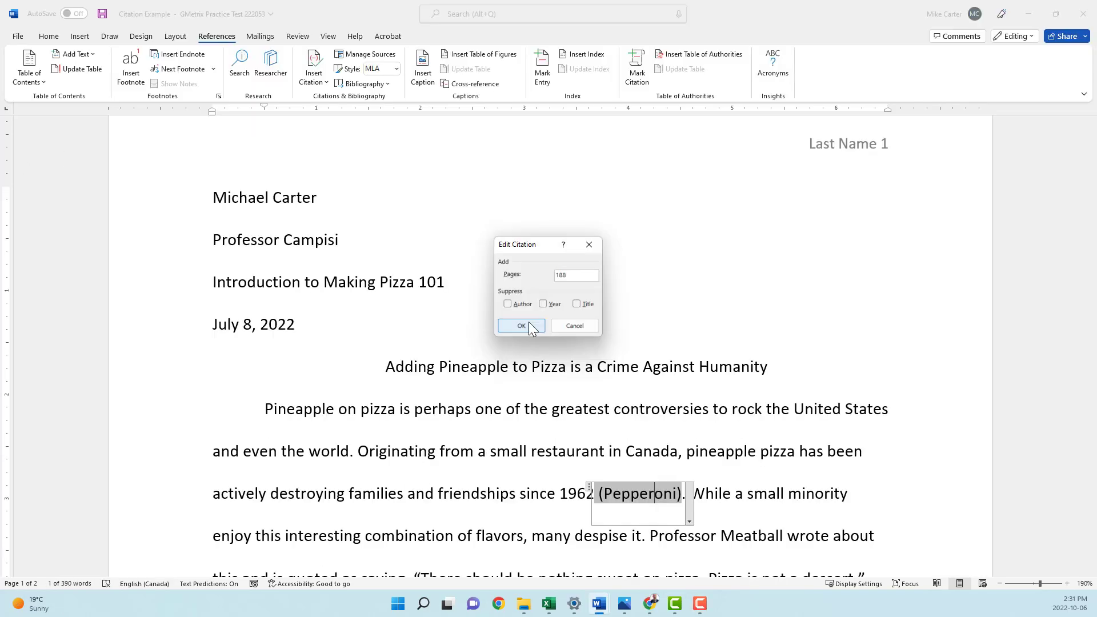
Step: Select the whole essay, set 2.0 line spacing, and remove space after paragraphs
left_click(522, 324)
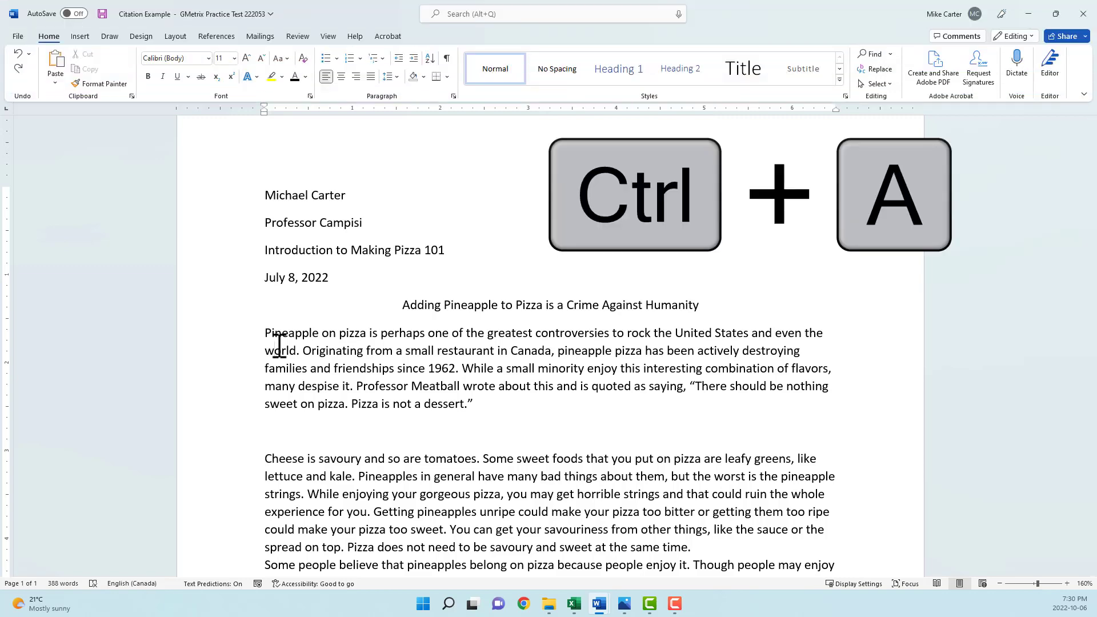
key("ctrl+a")
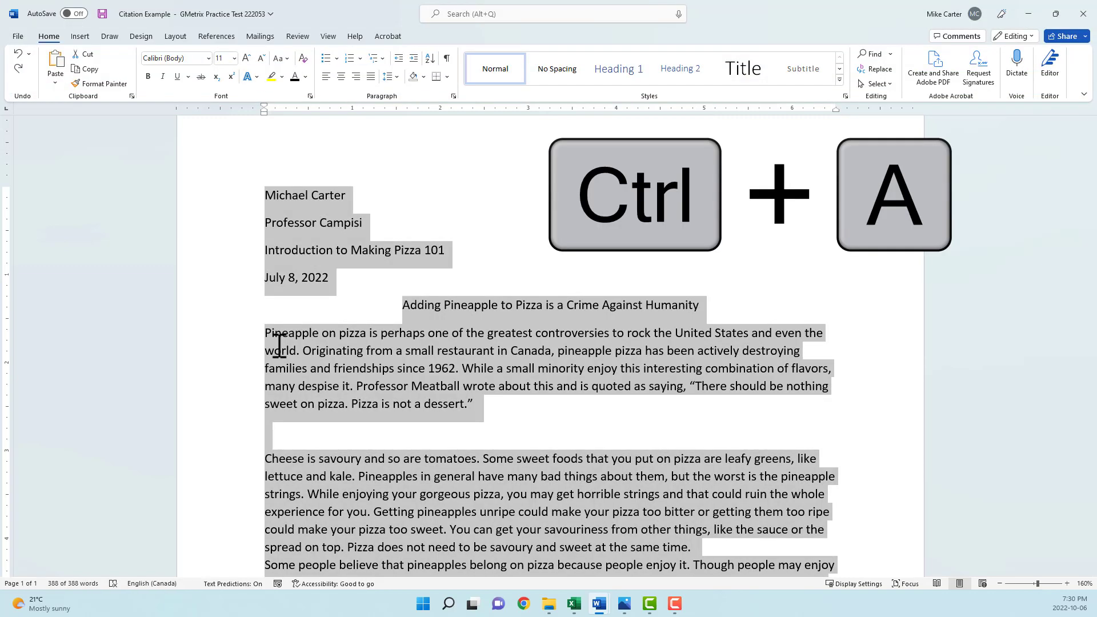
left_click(396, 78)
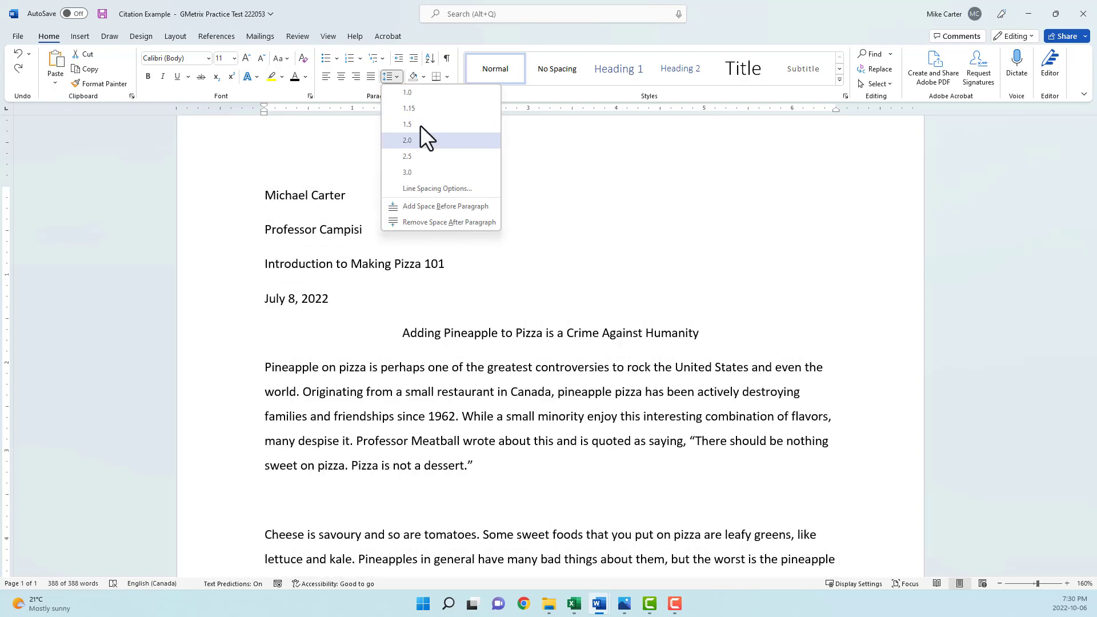
left_click(429, 143)
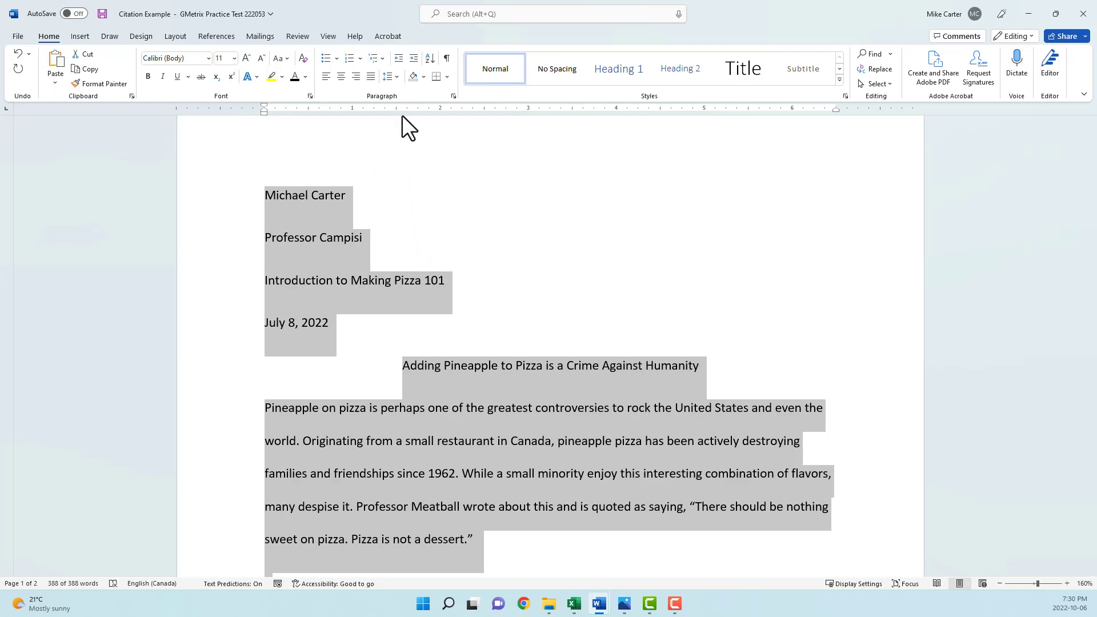
left_click(391, 76)
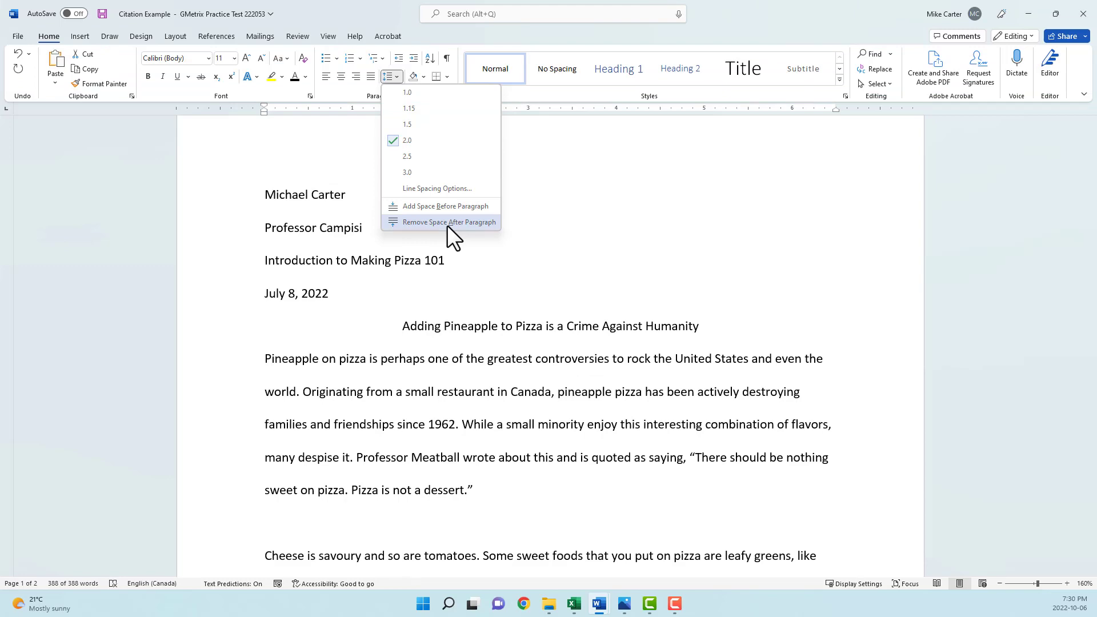
left_click(446, 222)
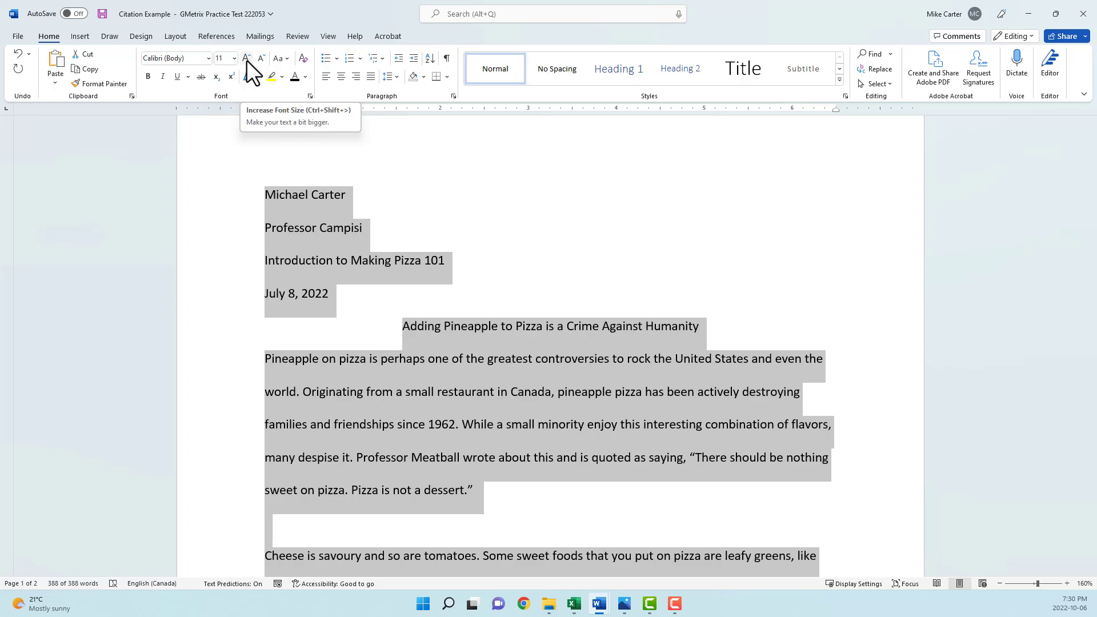
Step: Bump the selected essay text up one size to 12 pt Calibri
left_click(246, 60)
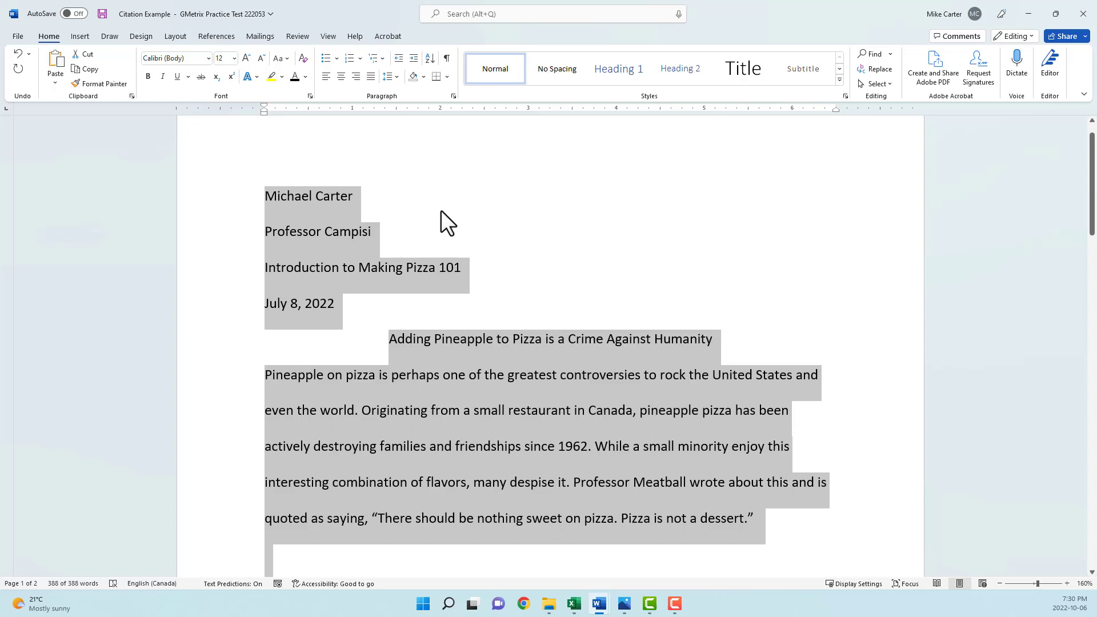
Step: Give the whole essay a 0.5" first-line indent in the Paragraph dialog
left_click(452, 96)
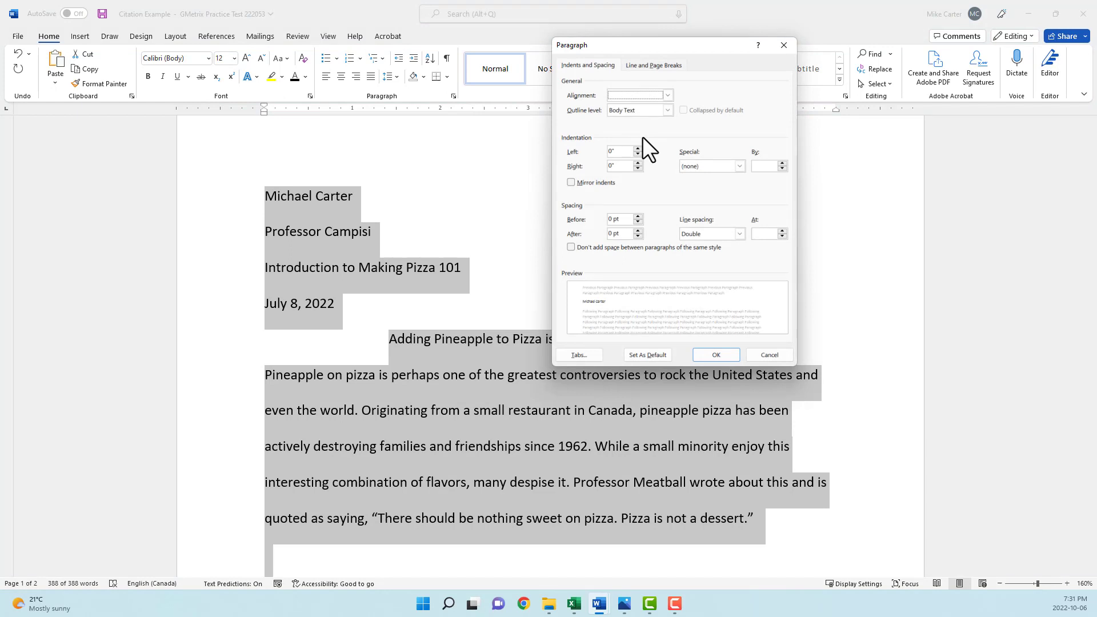
left_click(738, 166)
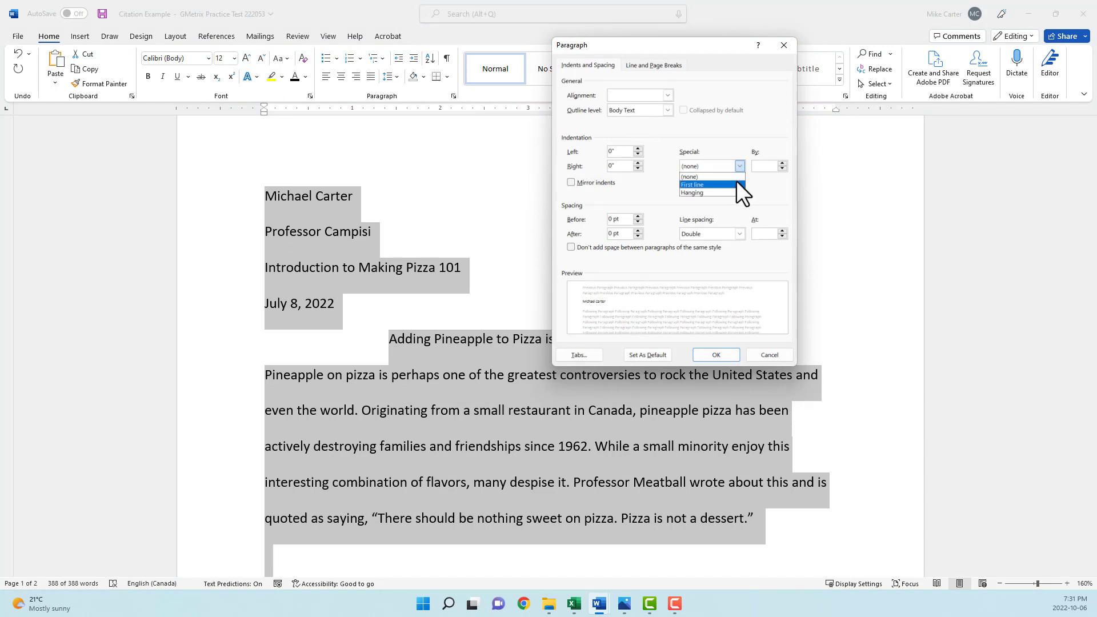
left_click(737, 182)
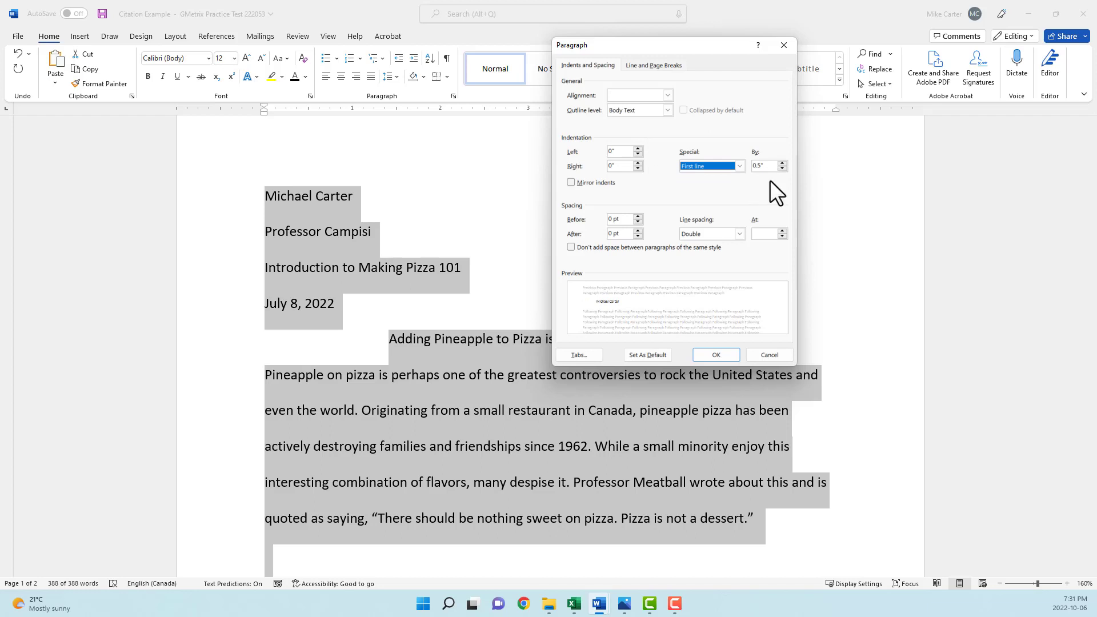
left_click(713, 359)
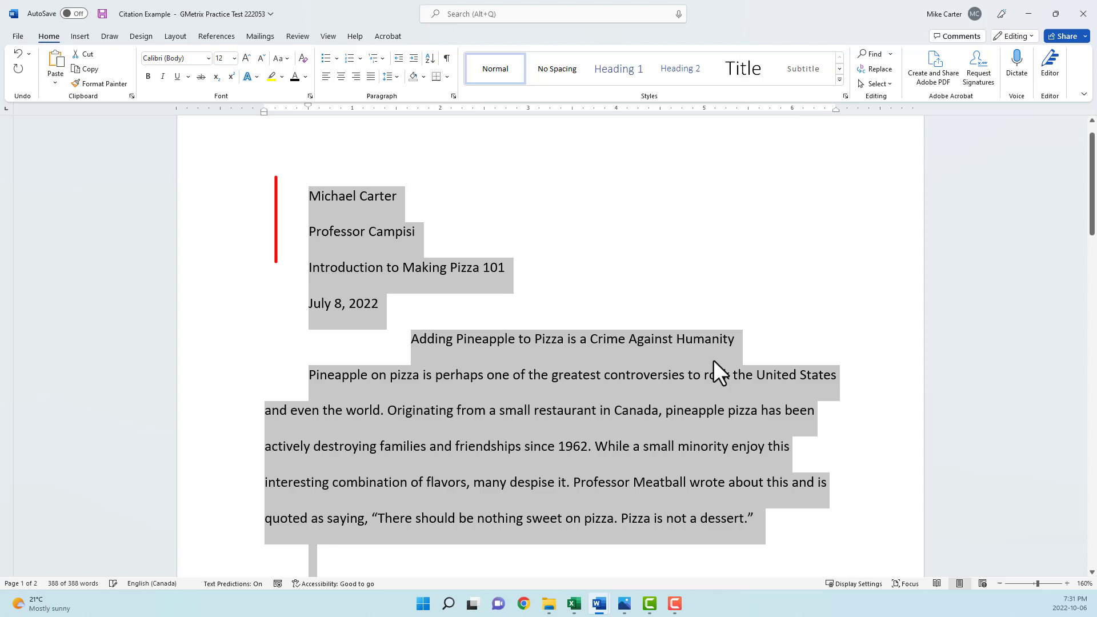
Step: Return the four heading lines to the left margin using the ruler indent marker
left_click(390, 306)
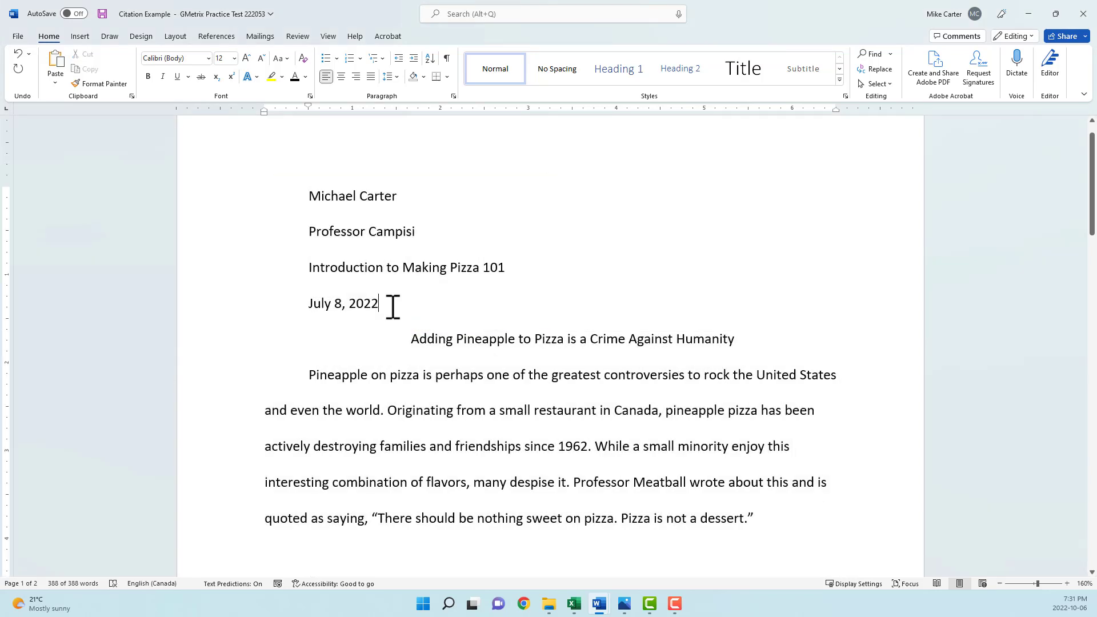
left_click_drag(387, 304, 328, 197)
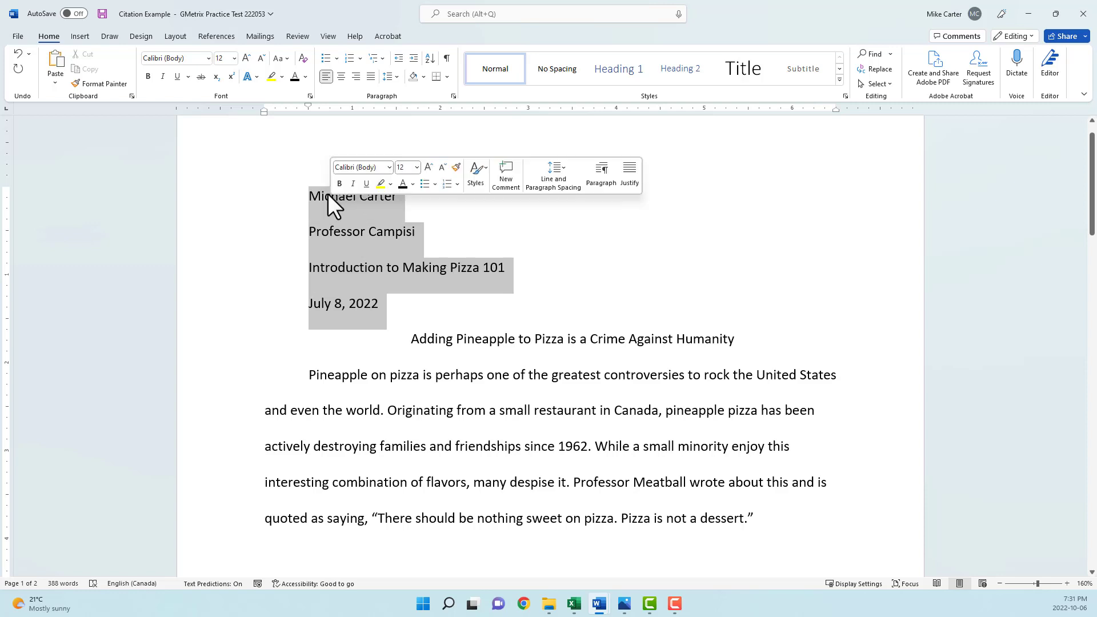
left_click_drag(307, 105, 268, 105)
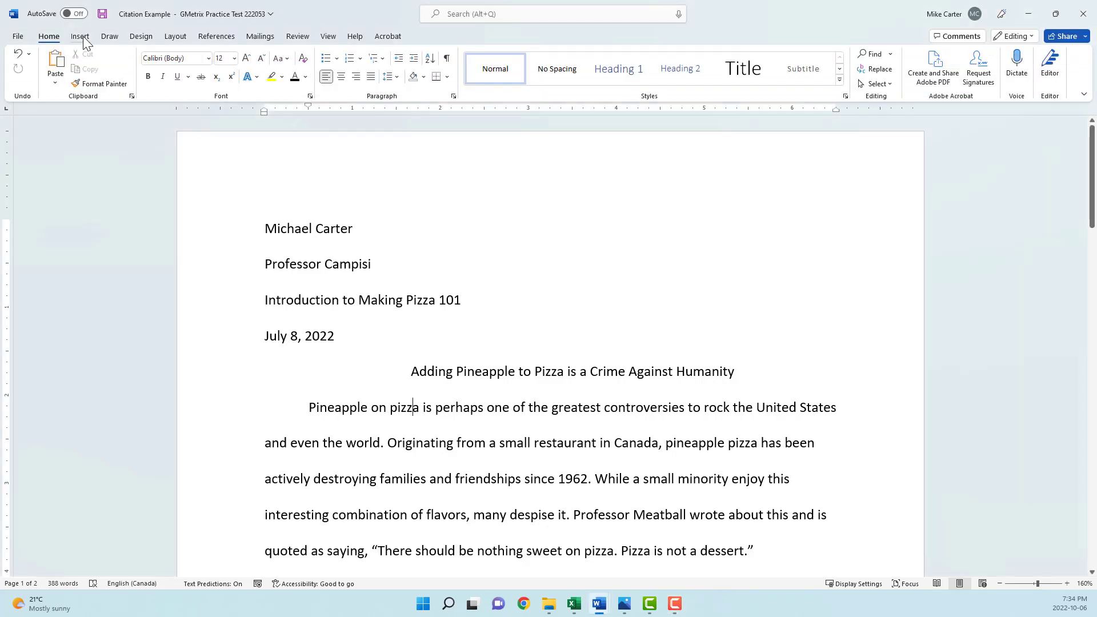
Step: Add a Plain Number 3 top-right page number preceded by the author's last name
left_click(83, 36)
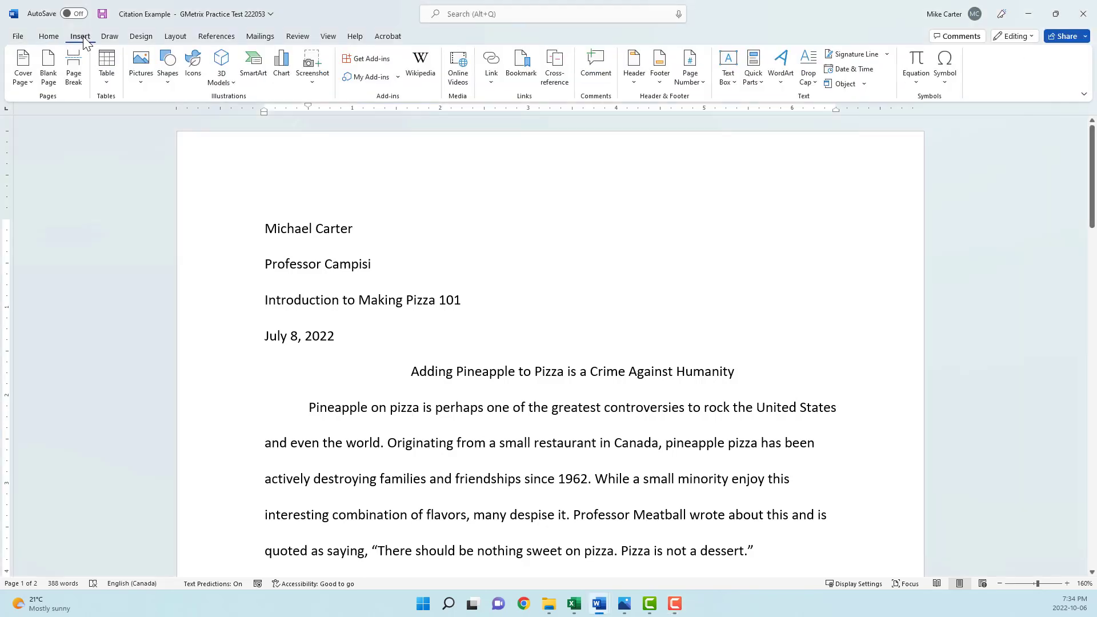
left_click(698, 80)
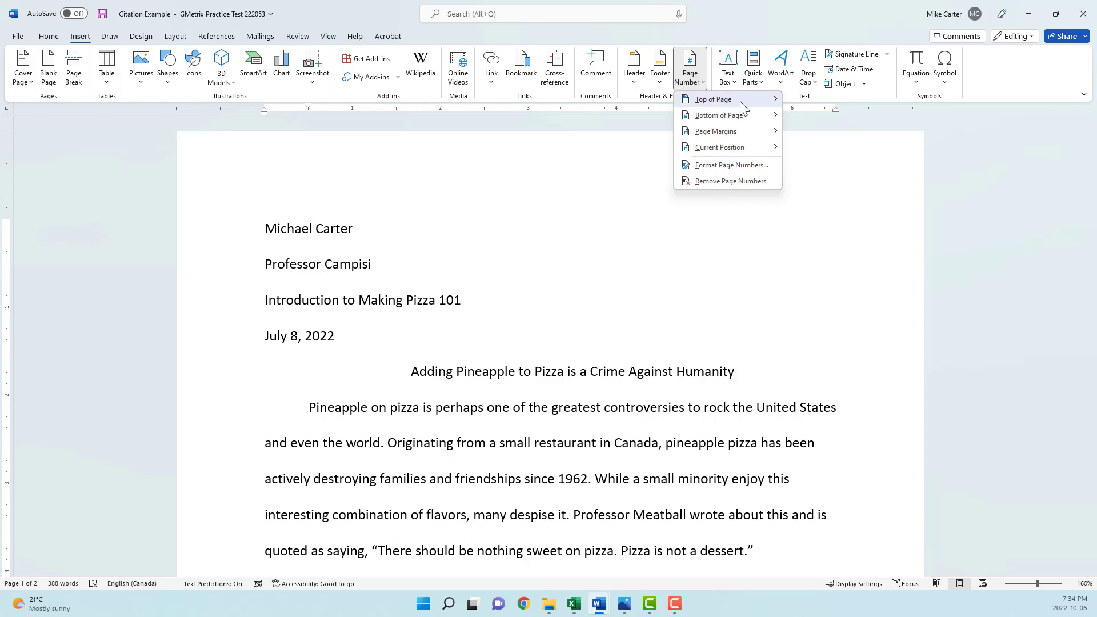
mouse_move(739, 101)
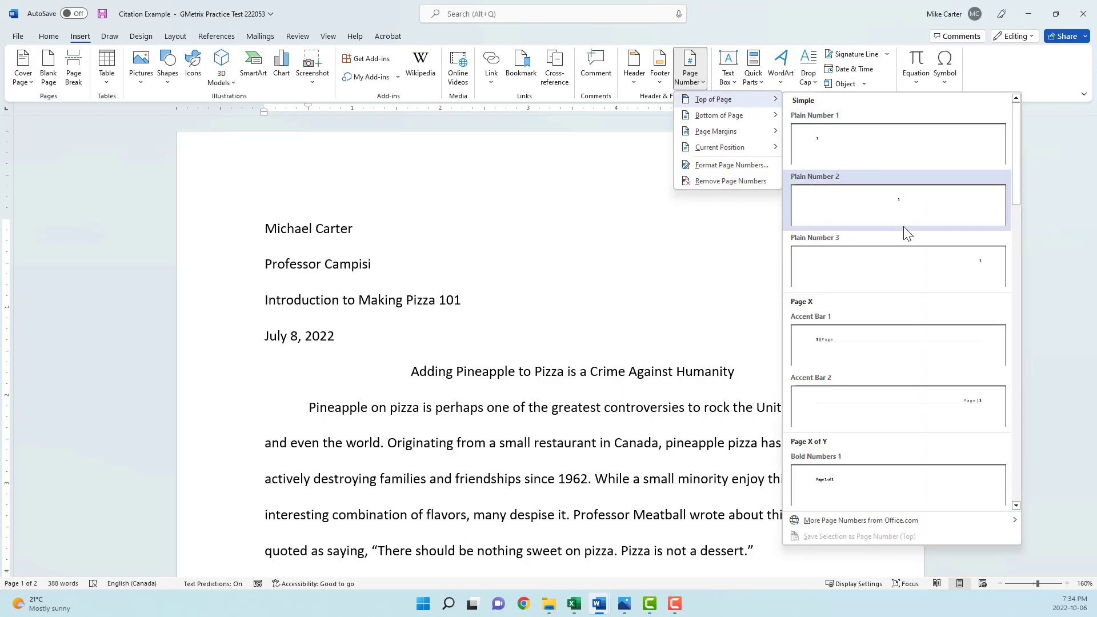
left_click(900, 268)
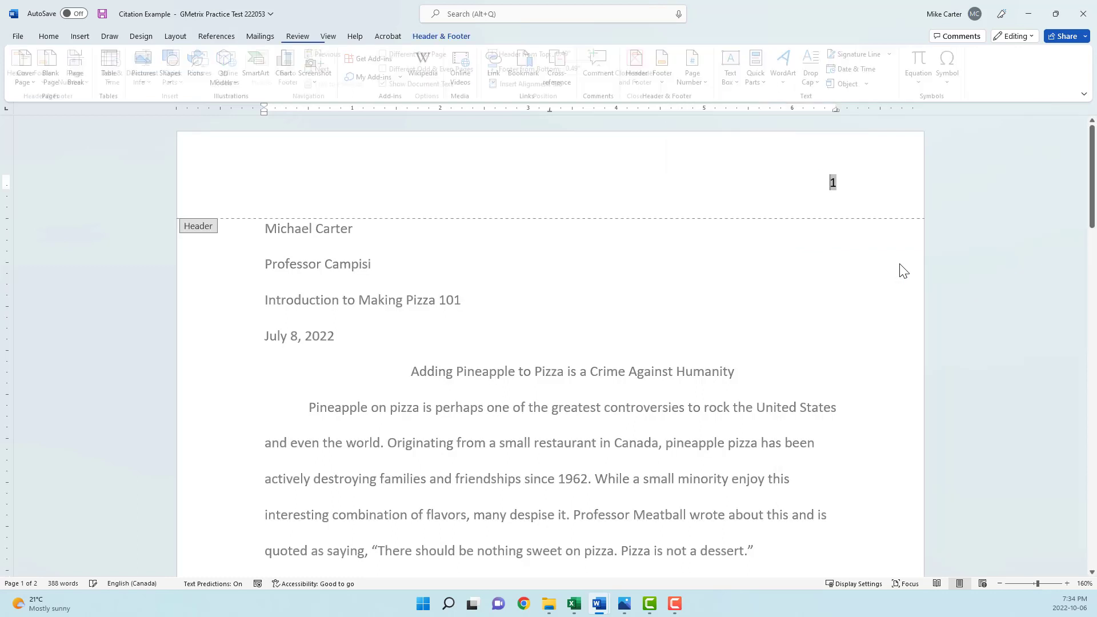
left_click(827, 181)
type("Carter")
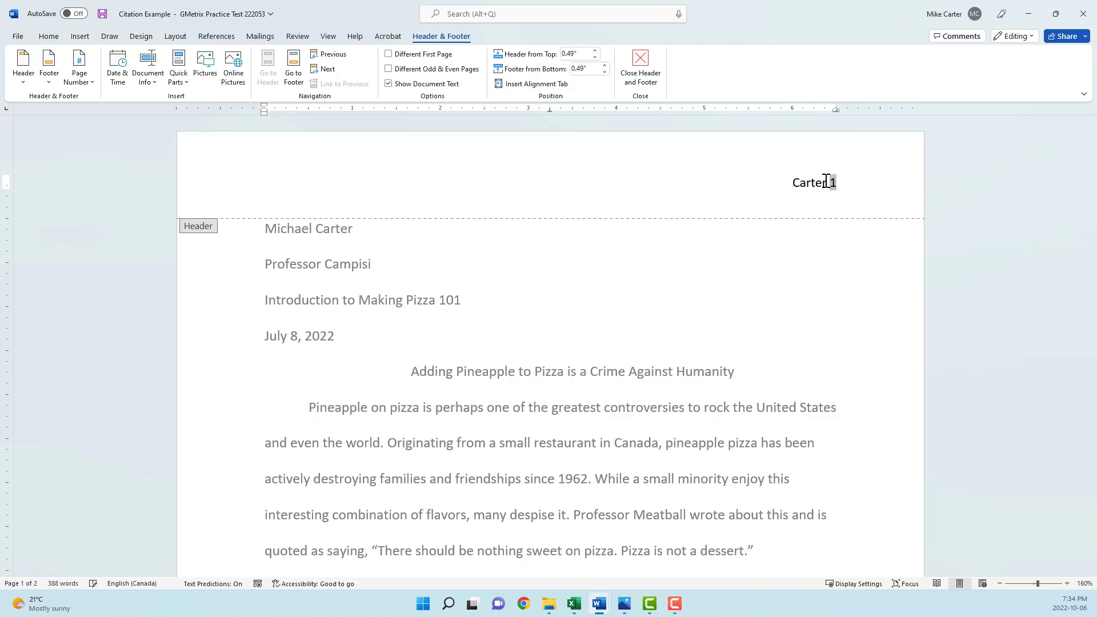
double_click(649, 354)
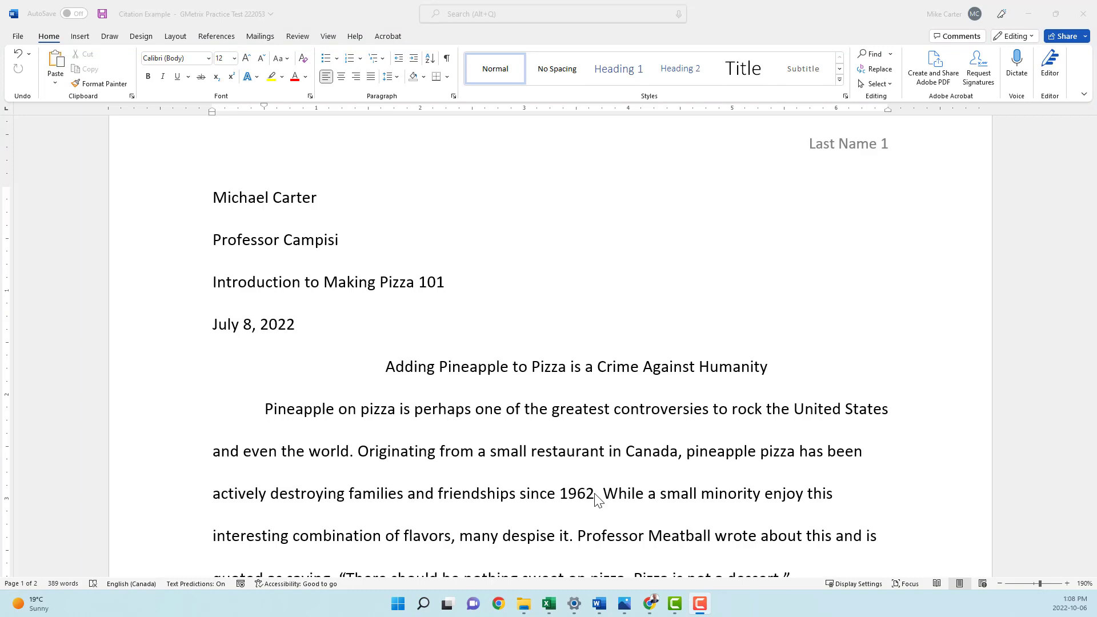
Step: After 1962, confirm MLA as the References citation style and open Insert Citation
left_click(594, 497)
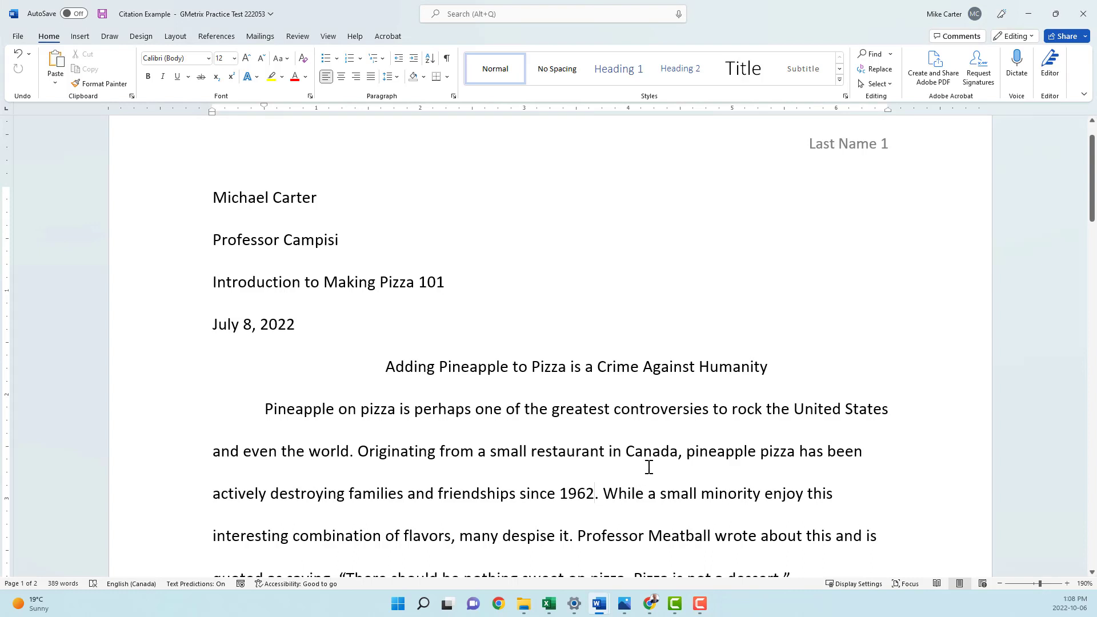
left_click(228, 38)
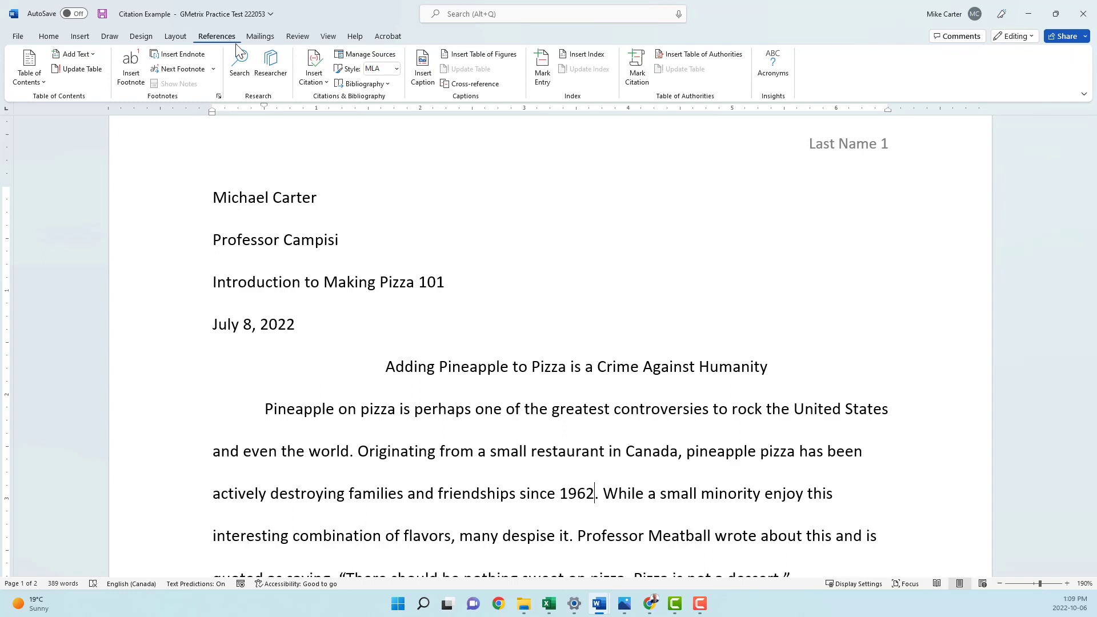
left_click(396, 69)
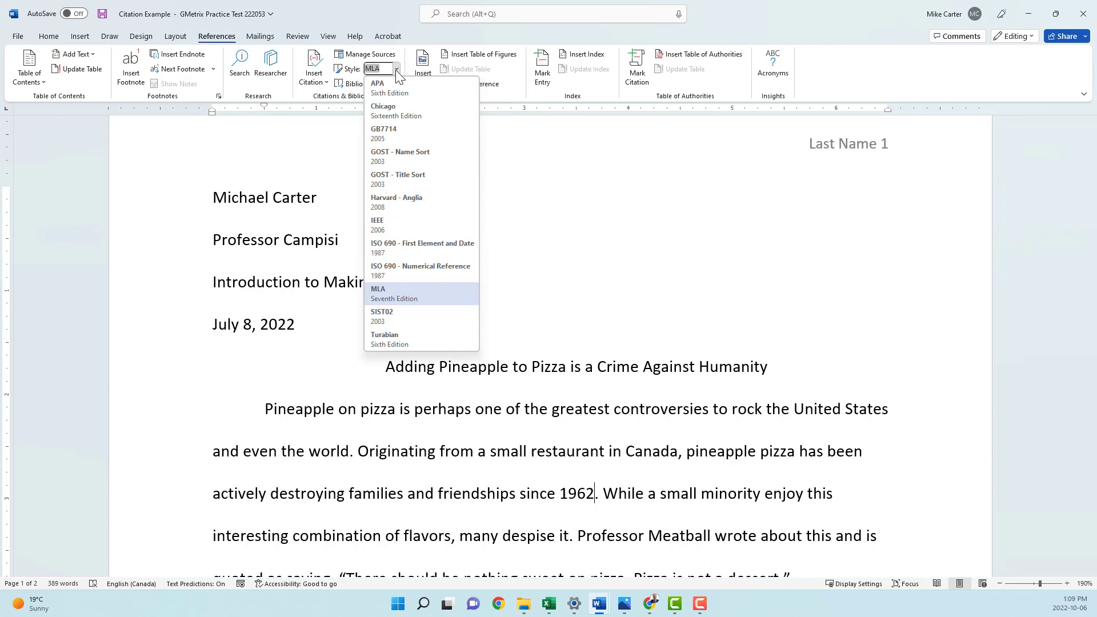
left_click(396, 69)
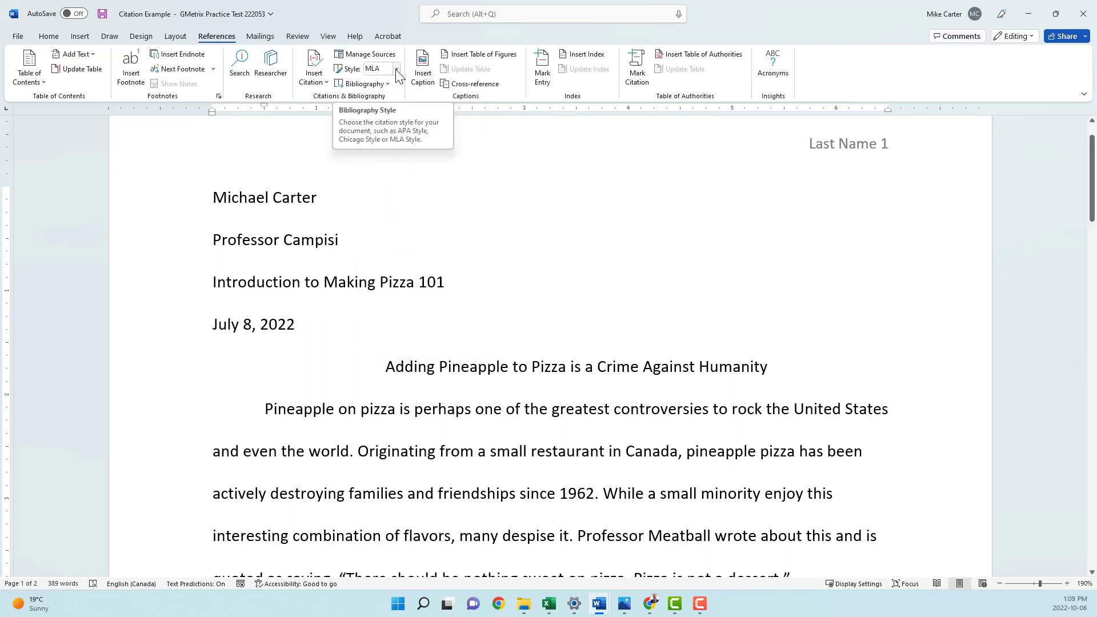
left_click(324, 90)
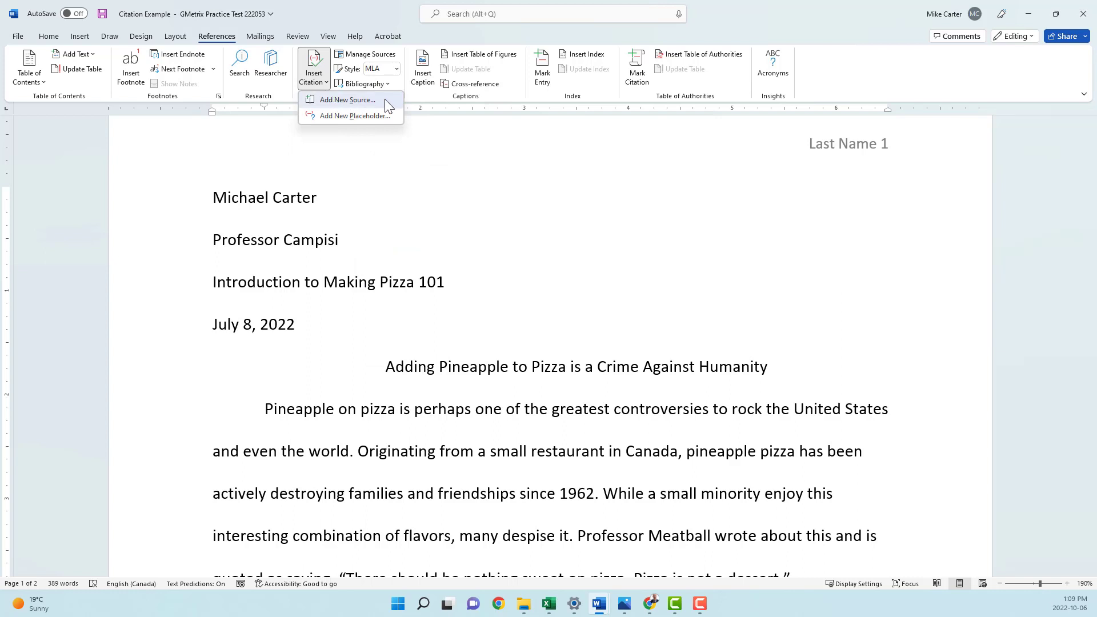
Step: Add the Book source Don't Make Friends with People Who Choose Pineapple, citing (Pepperoni)
left_click(348, 100)
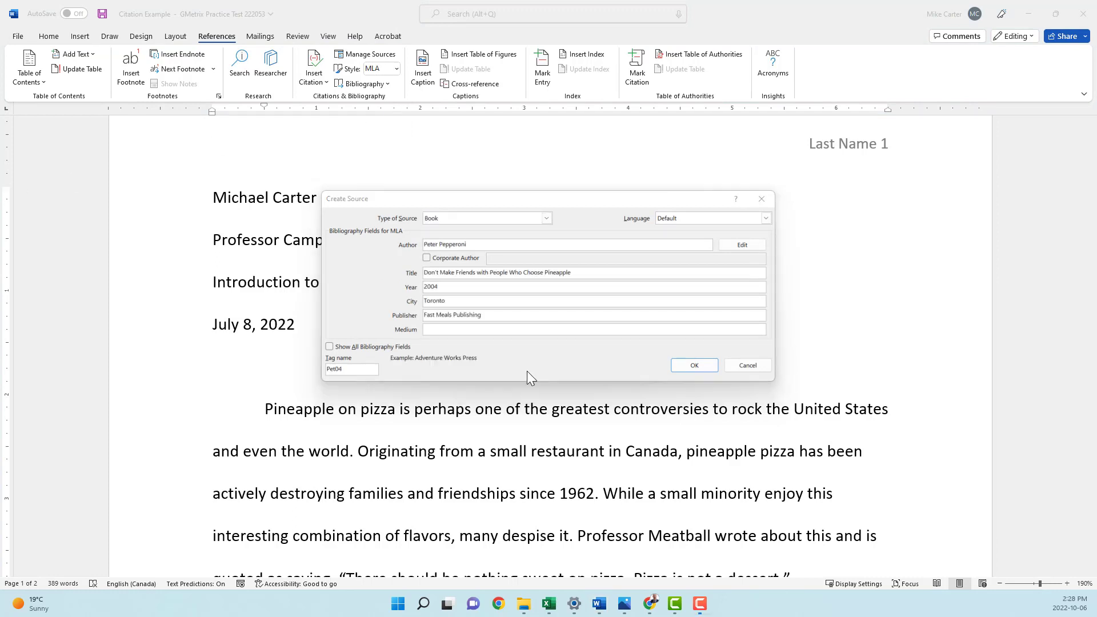
left_click(548, 220)
left_click(547, 220)
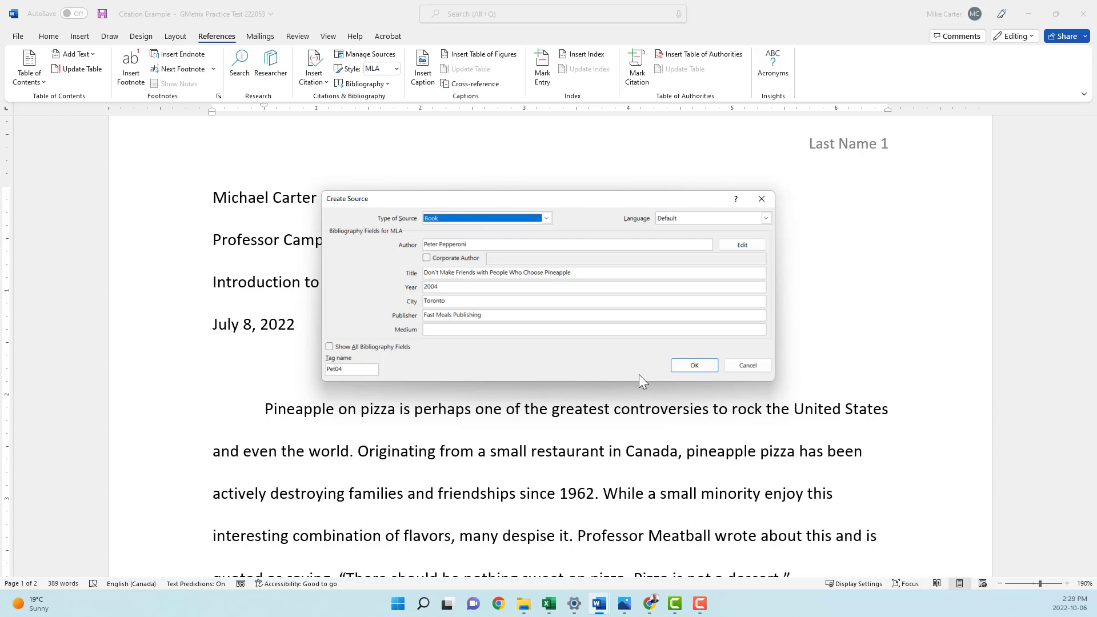
left_click(693, 366)
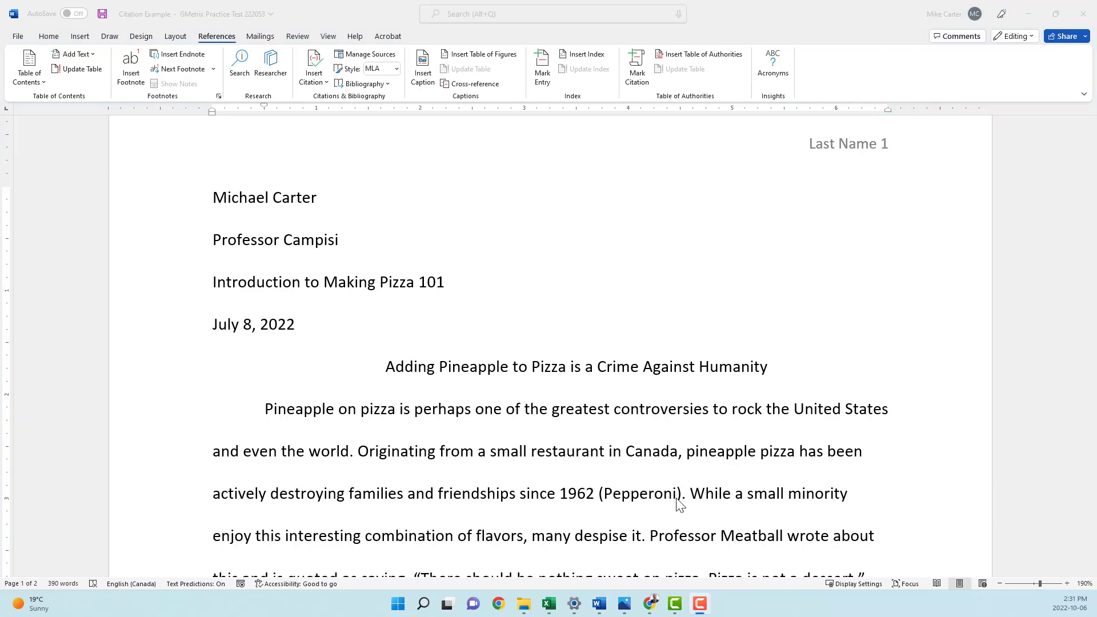
Step: Edit the citation after 1962 to include page 188, reading (Pepperoni 188)
left_click(679, 503)
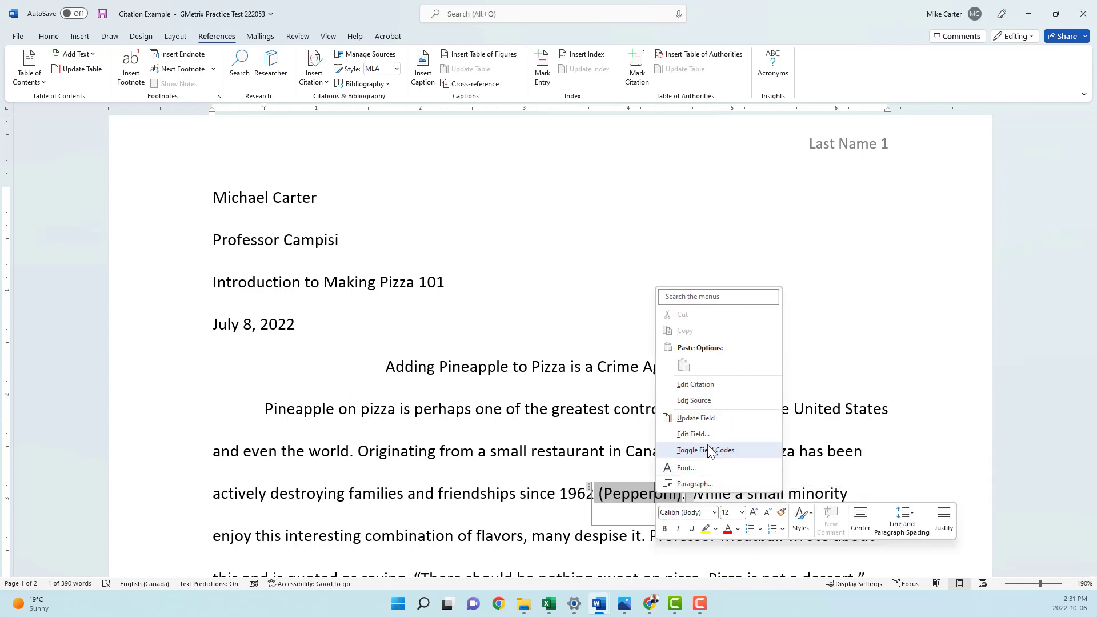
right_click(657, 492)
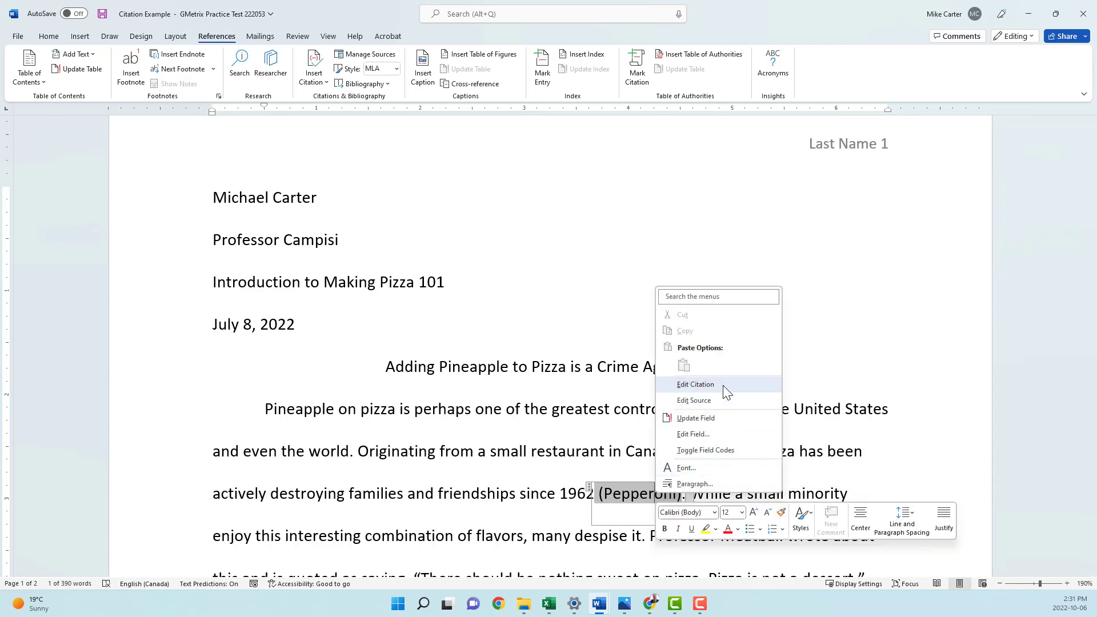
left_click(723, 386)
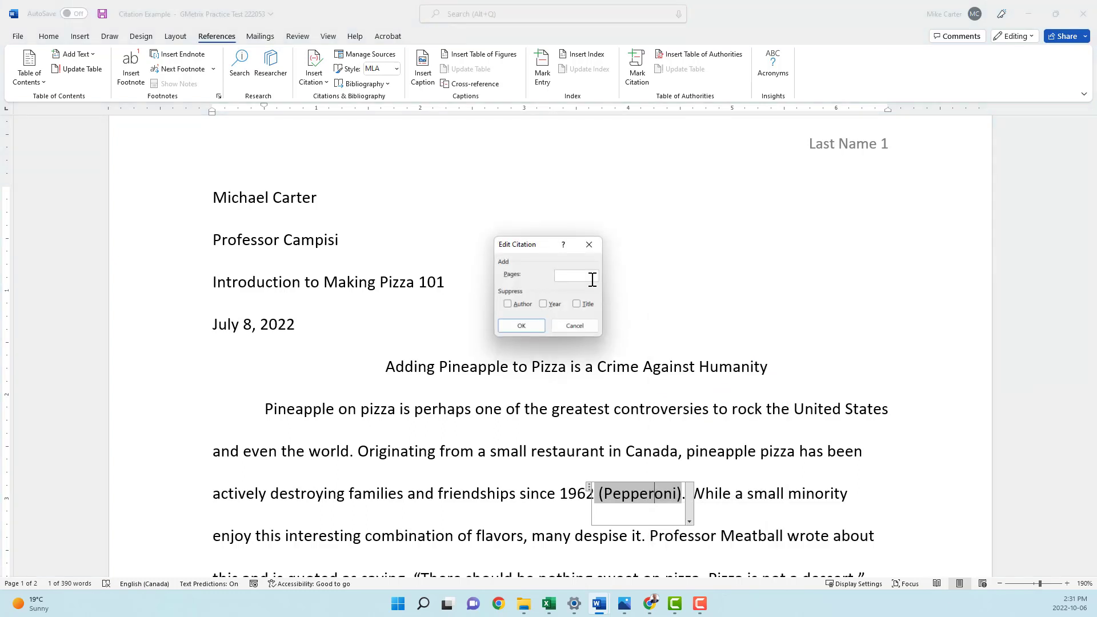
type("188")
left_click(532, 327)
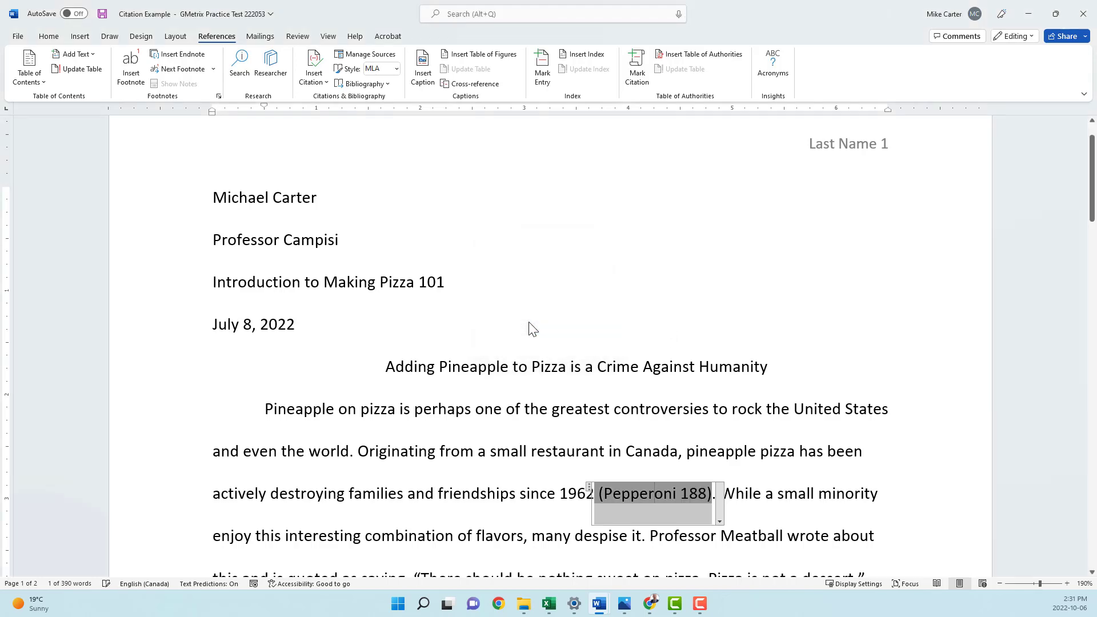
left_click(570, 495)
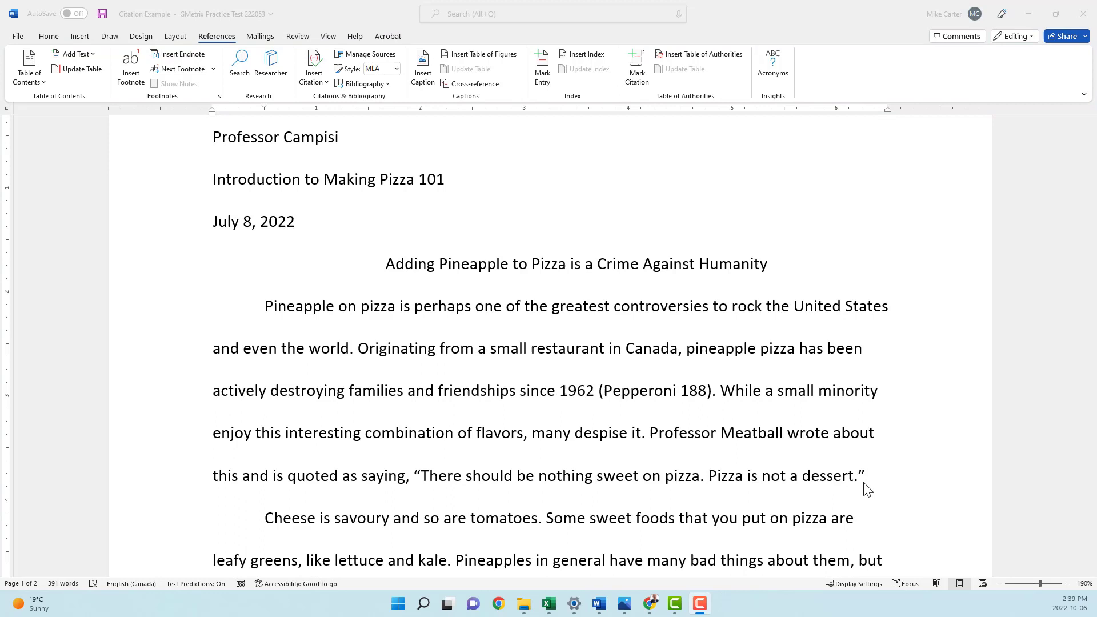
Step: Move the period from inside the dessert quotation to after the closing quote
left_click(859, 480)
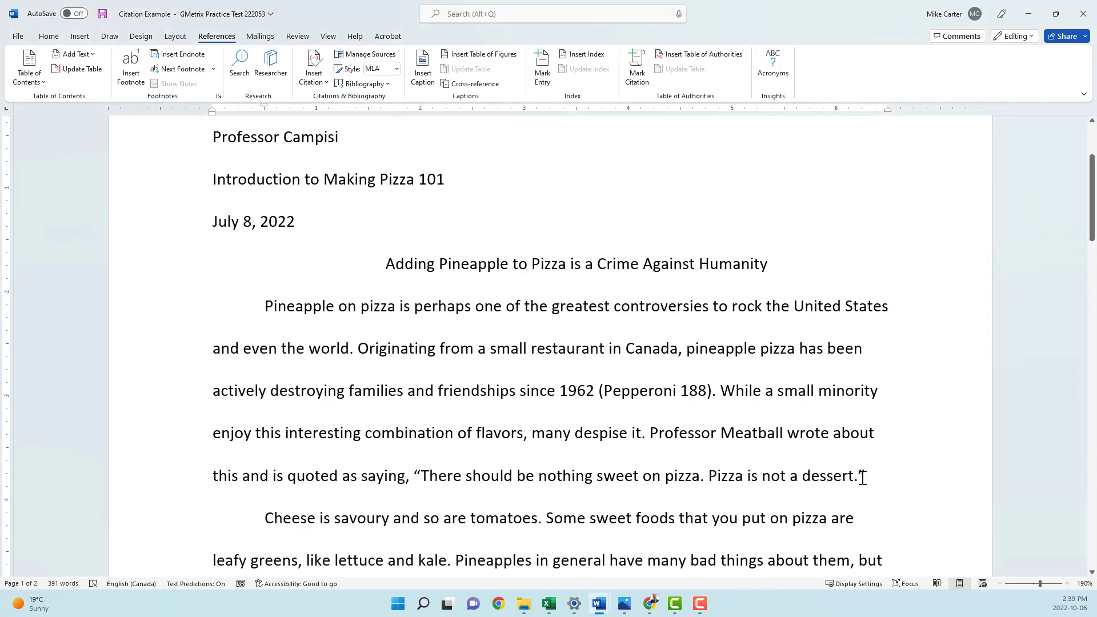
key("BackSpace")
type(".")
Step: Cite new Book source New Trends in Foods That You Shouldn't Try as (Meatball)
left_click(313, 80)
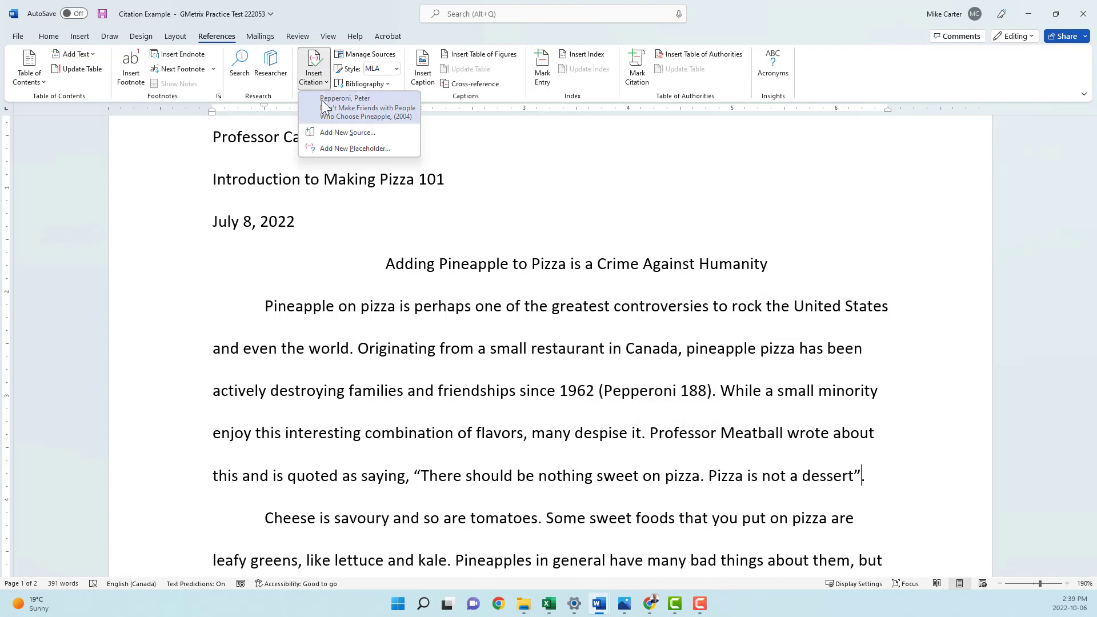
left_click(348, 133)
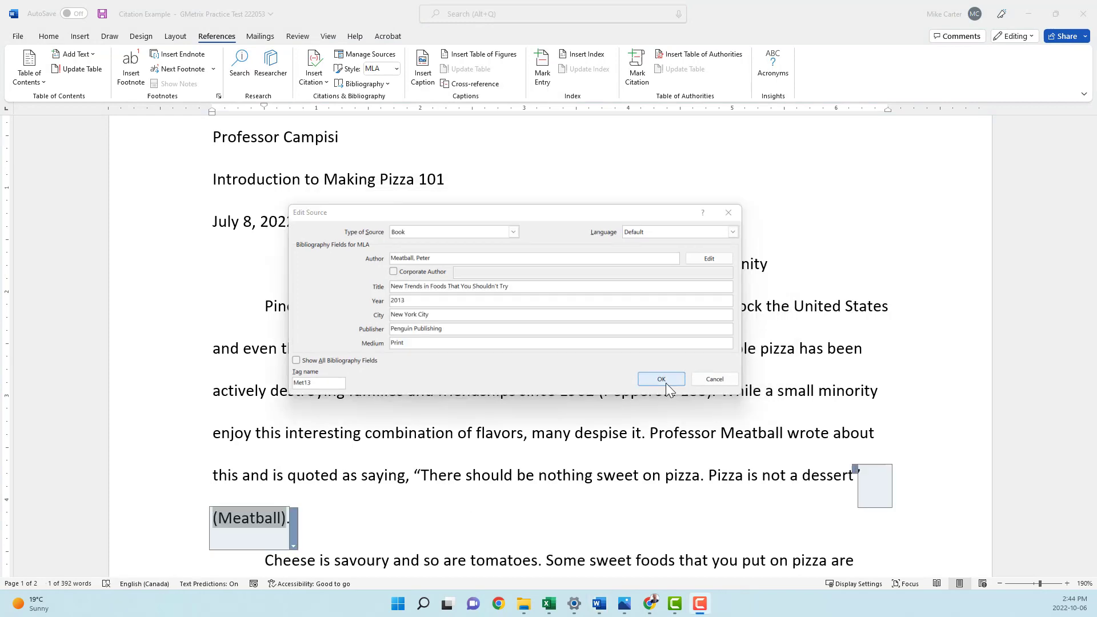
left_click(661, 379)
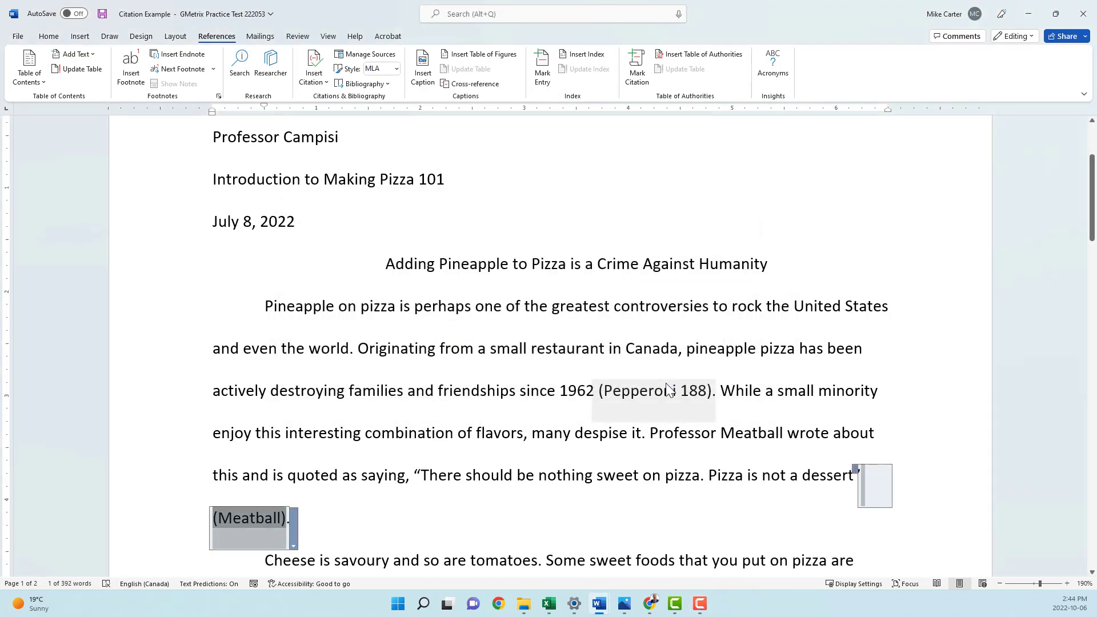
Step: Edit the Meatball citation to page 85 with title and year suppressed, showing (85)
right_click(275, 517)
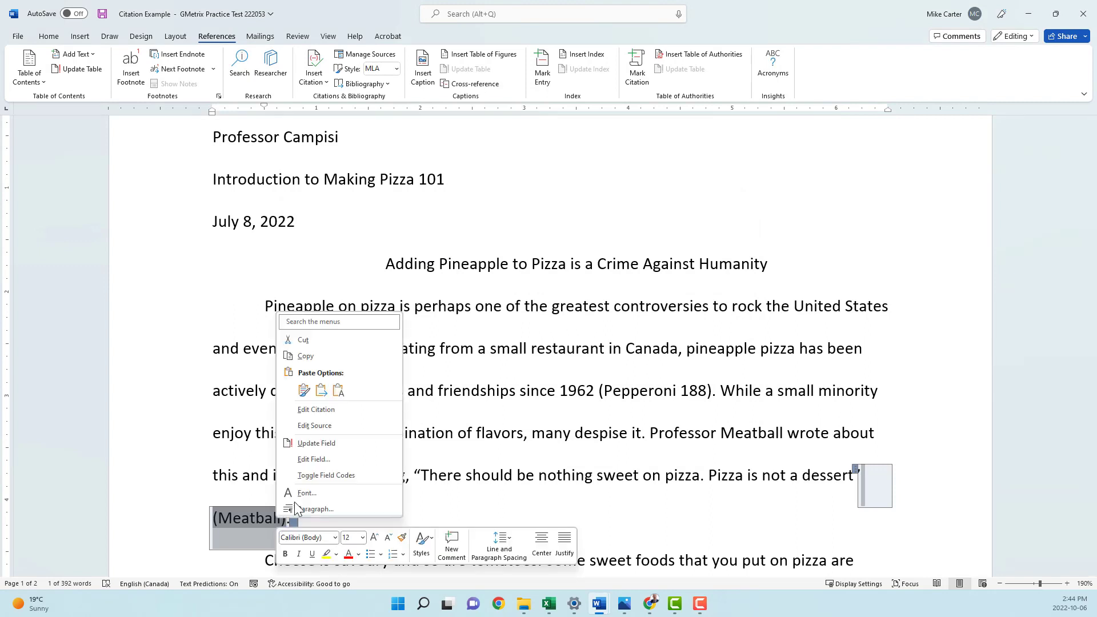
left_click(348, 410)
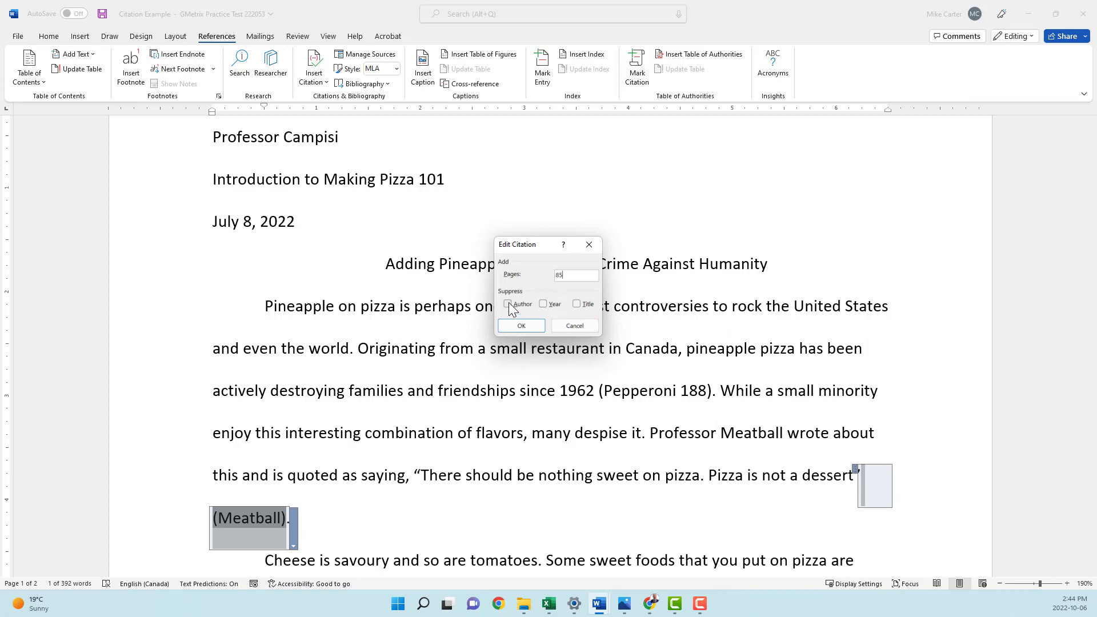
left_click(576, 304)
left_click(545, 305)
left_click(521, 326)
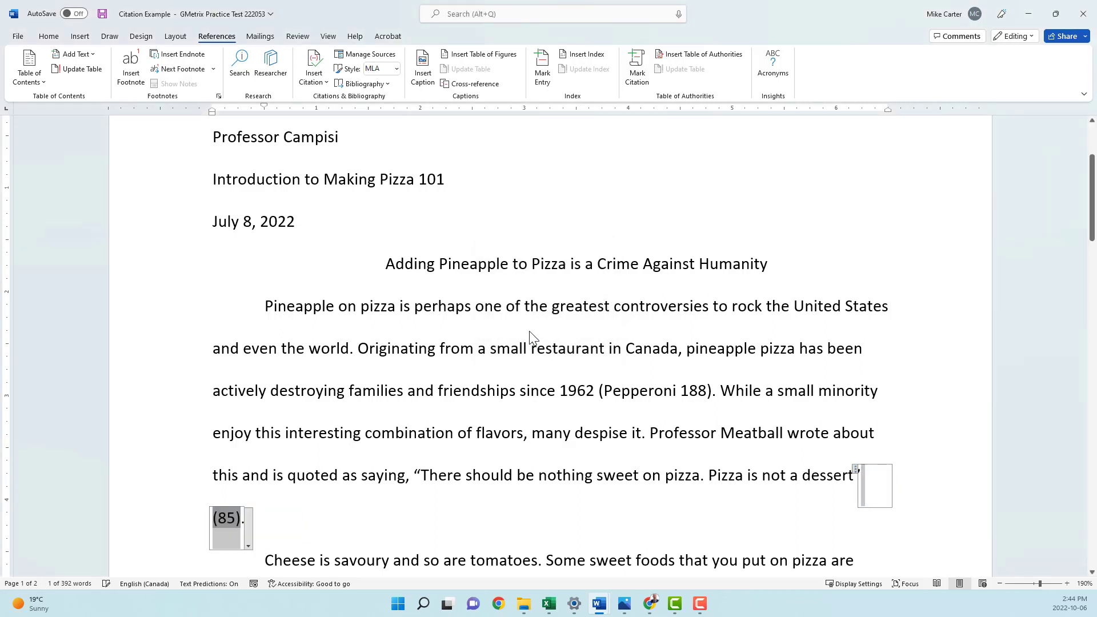
left_click(250, 519)
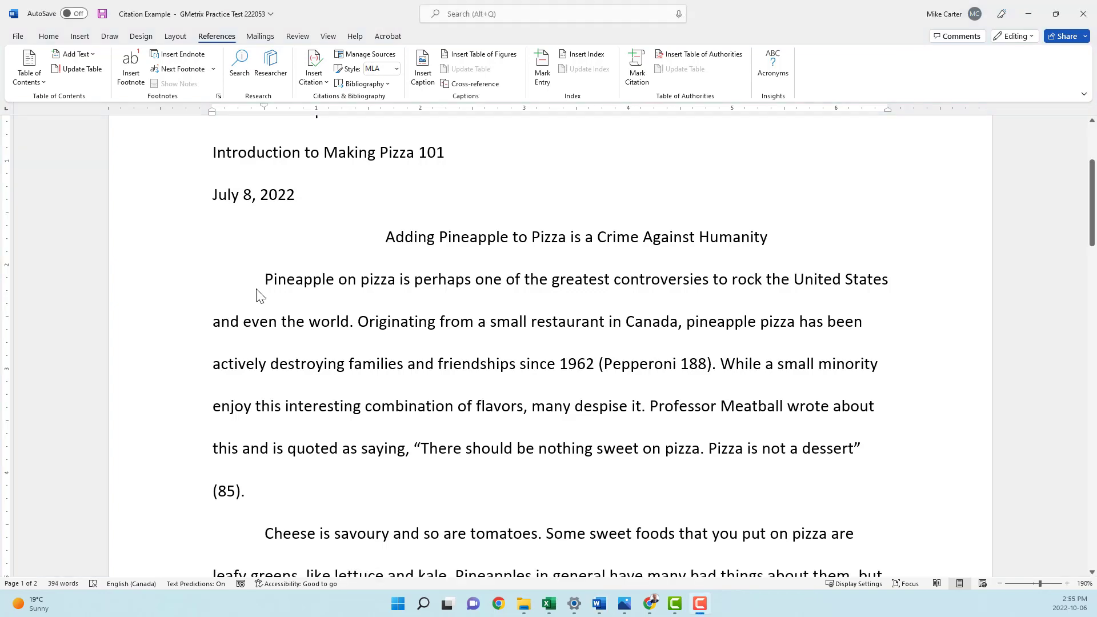
Step: Insert a page break after the essay's last paragraph, creating blank page 3
left_click(257, 296)
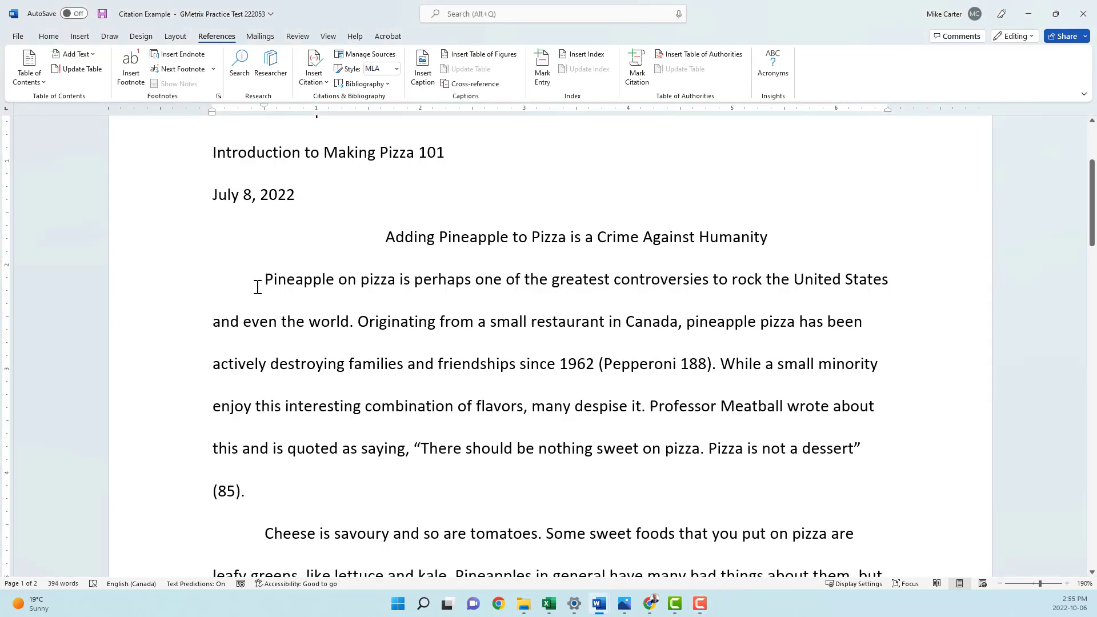
key("ctrl+End")
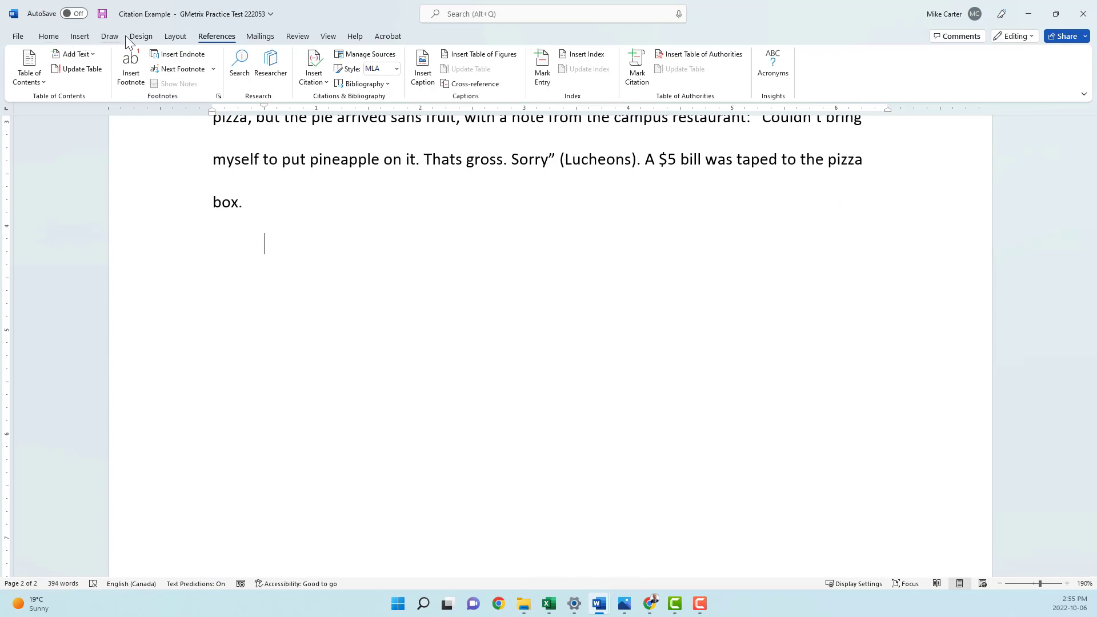
left_click(173, 36)
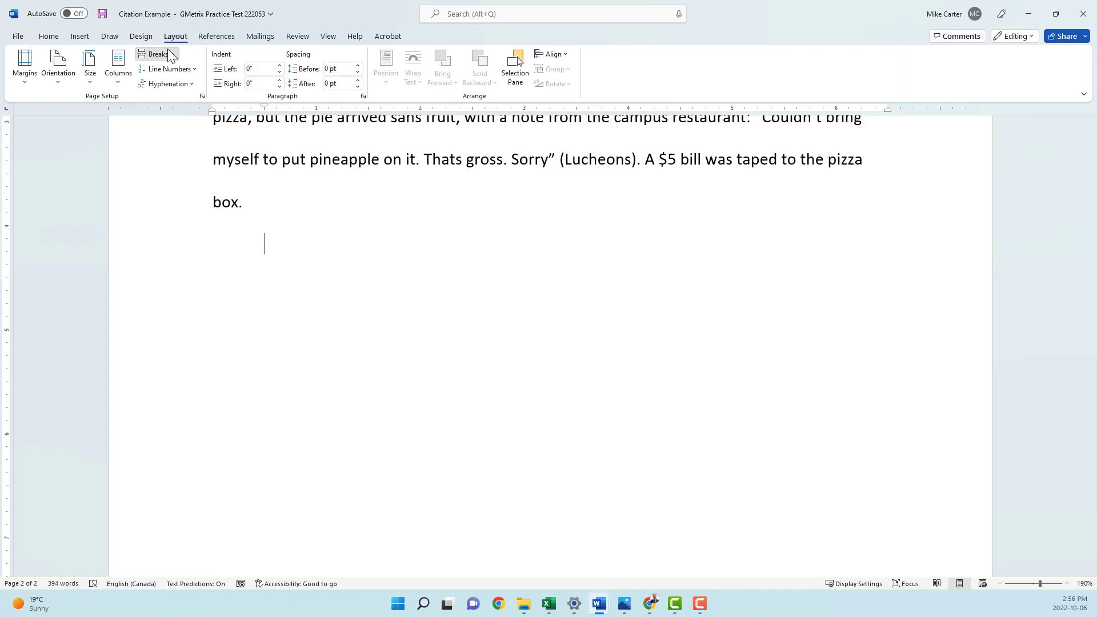
left_click(168, 53)
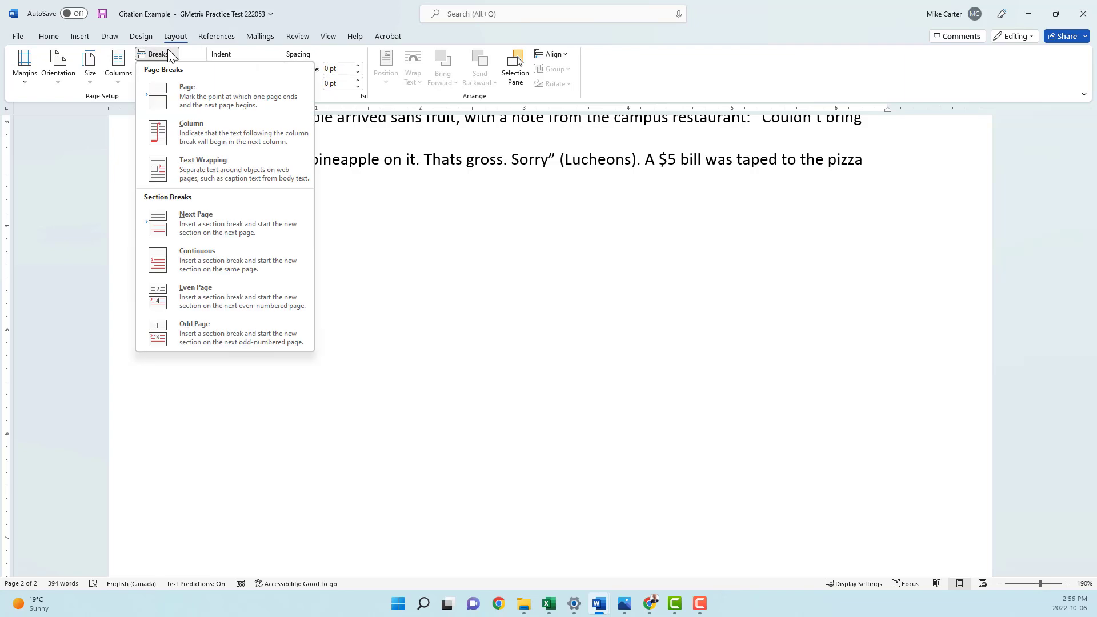
left_click(211, 100)
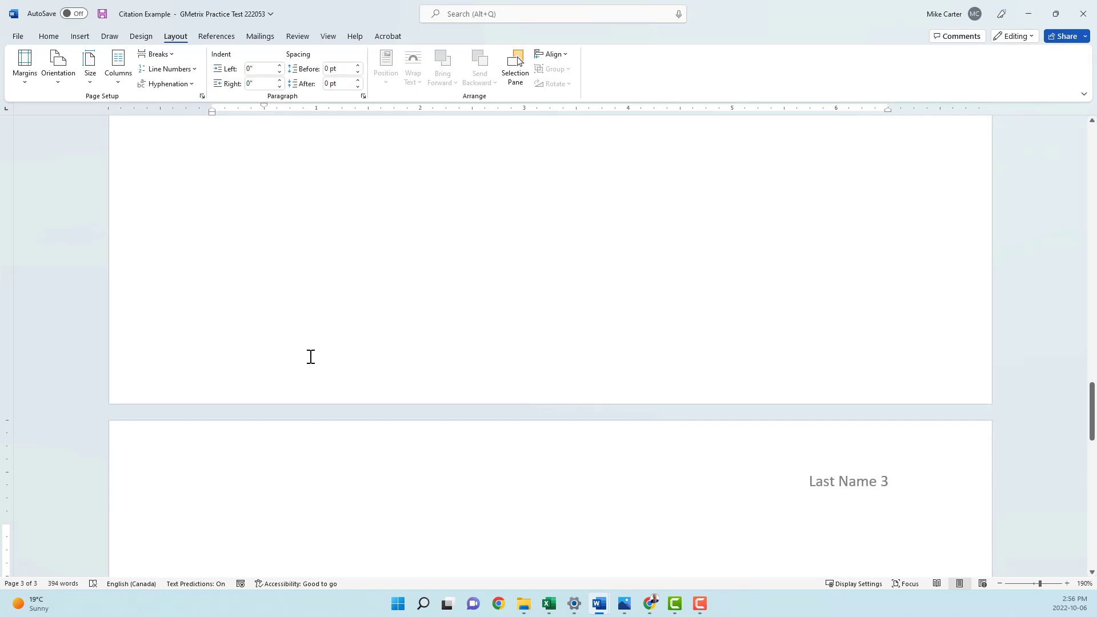
scroll(309, 359, "down", 4)
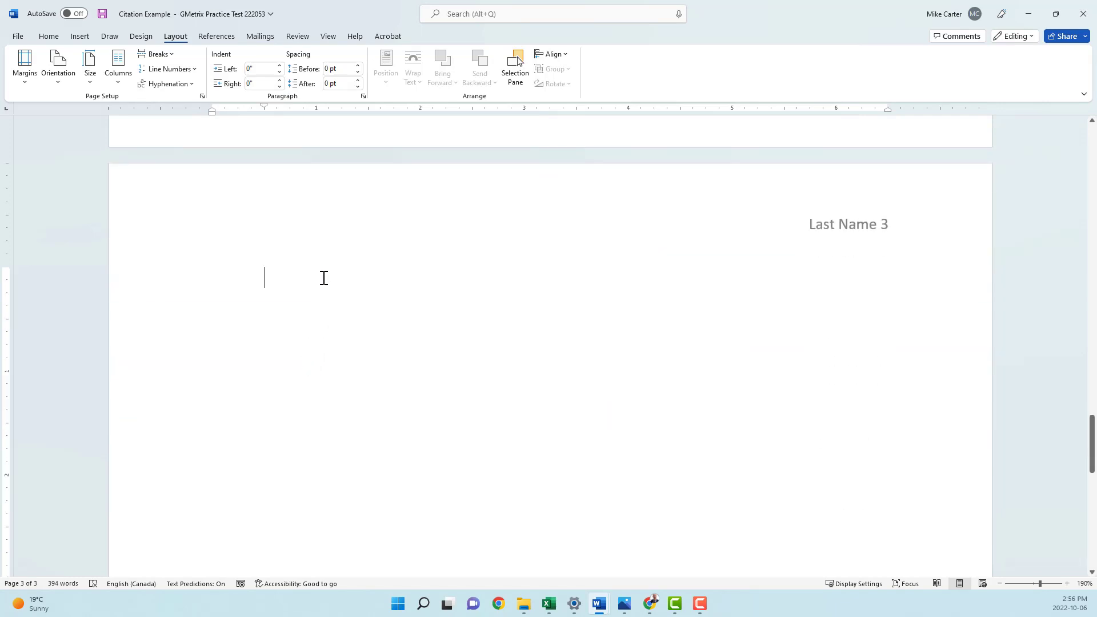
Step: Insert a Works Cited bibliography list of the four sources on page 3
left_click(227, 38)
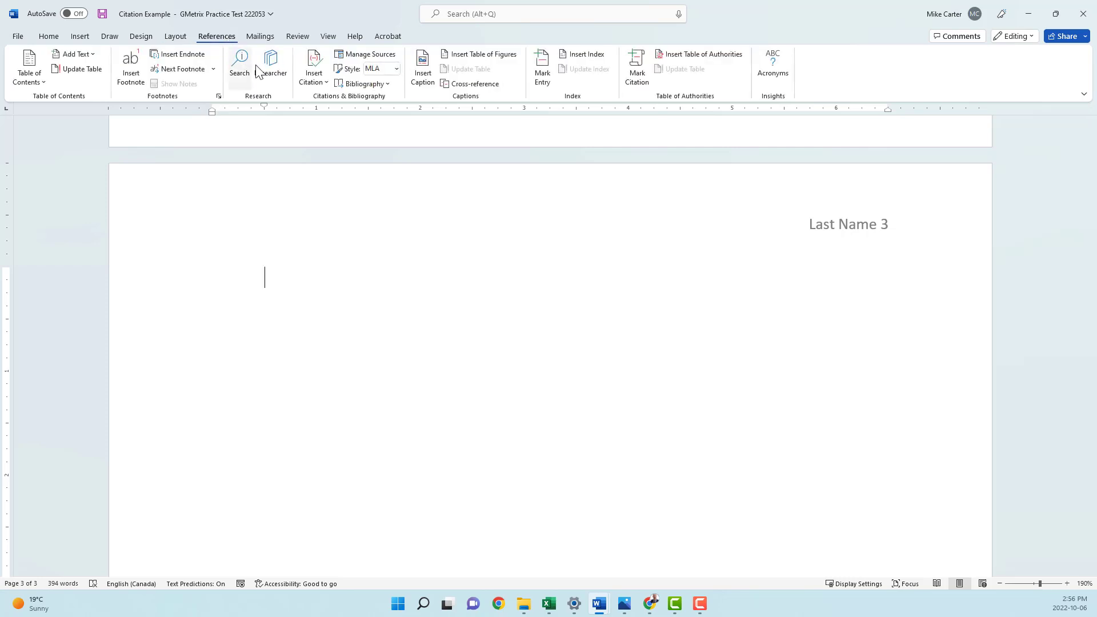
left_click(383, 85)
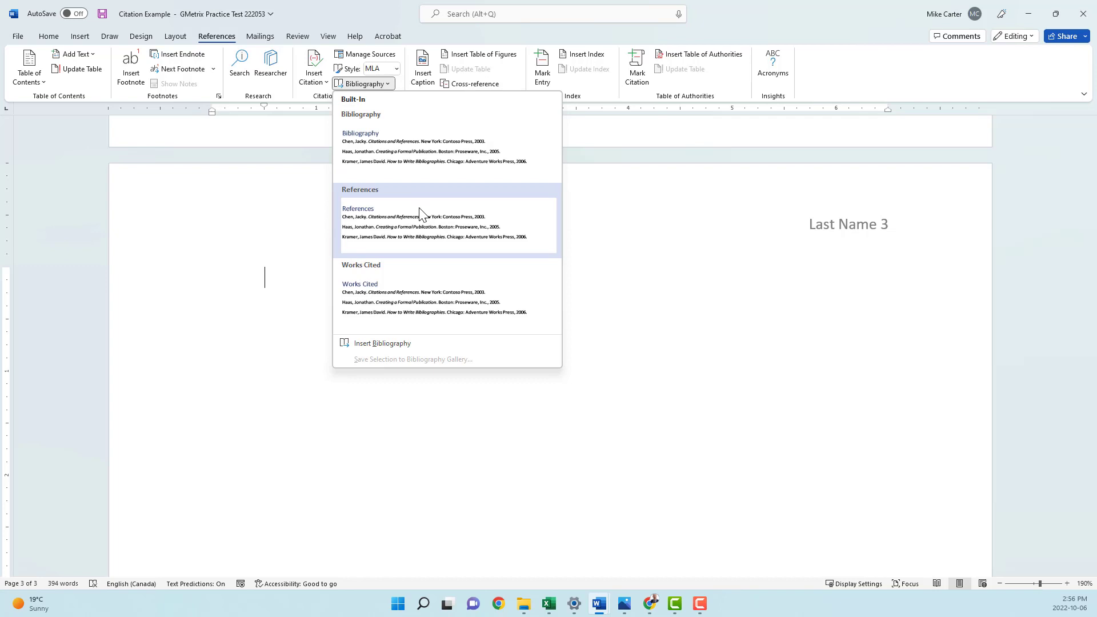
left_click(403, 297)
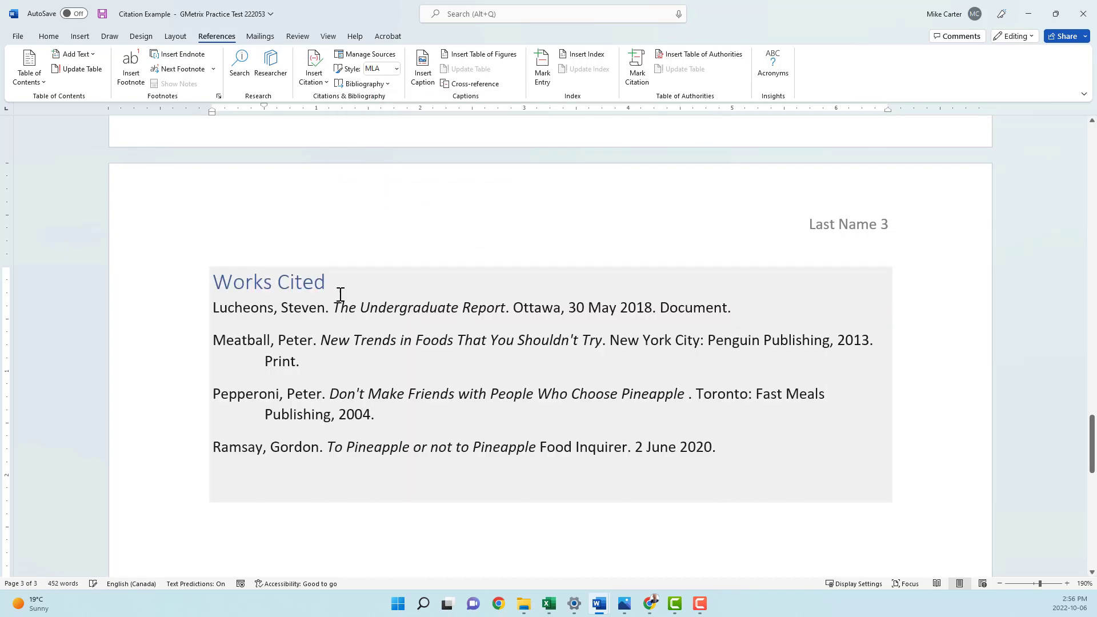
Step: Center the Works Cited heading and make it 12 pt black (Automatic) text
triple_click(227, 285)
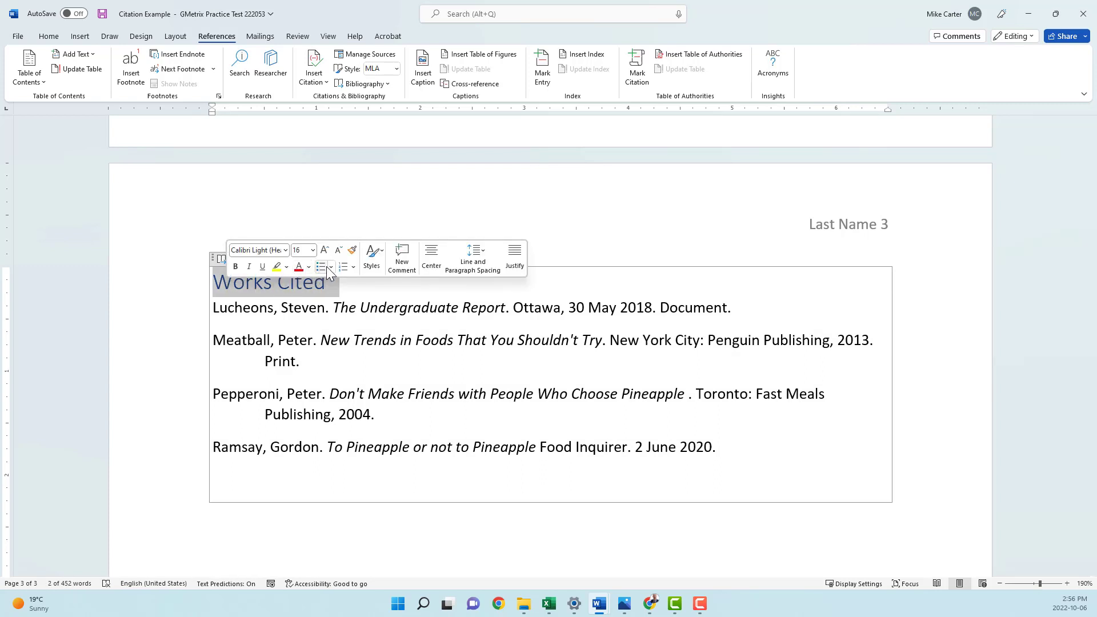
left_click(433, 257)
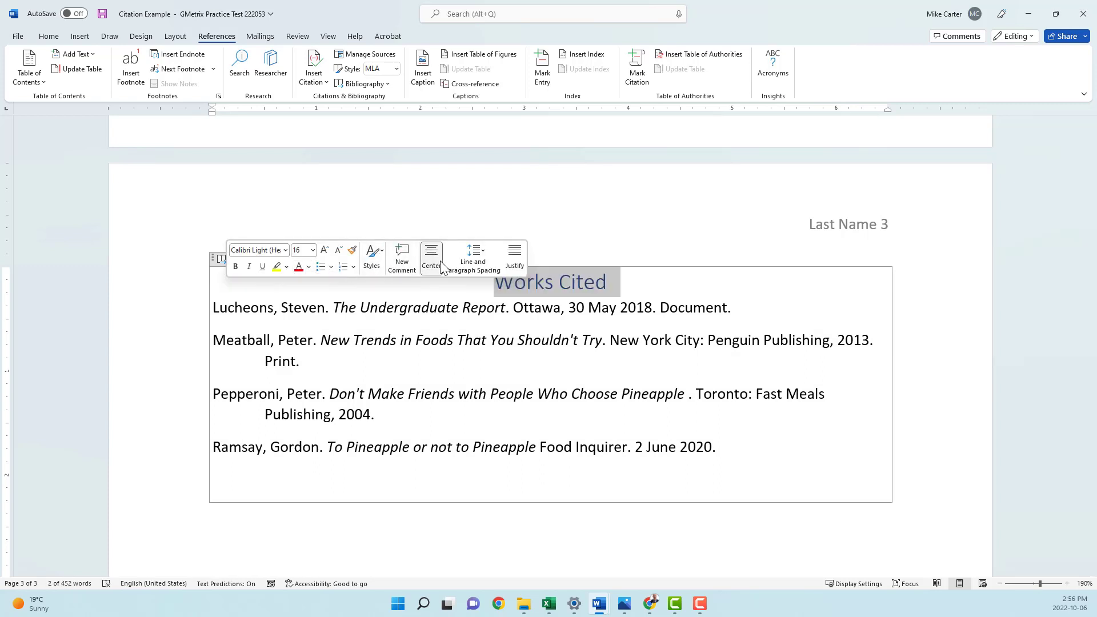
left_click(41, 36)
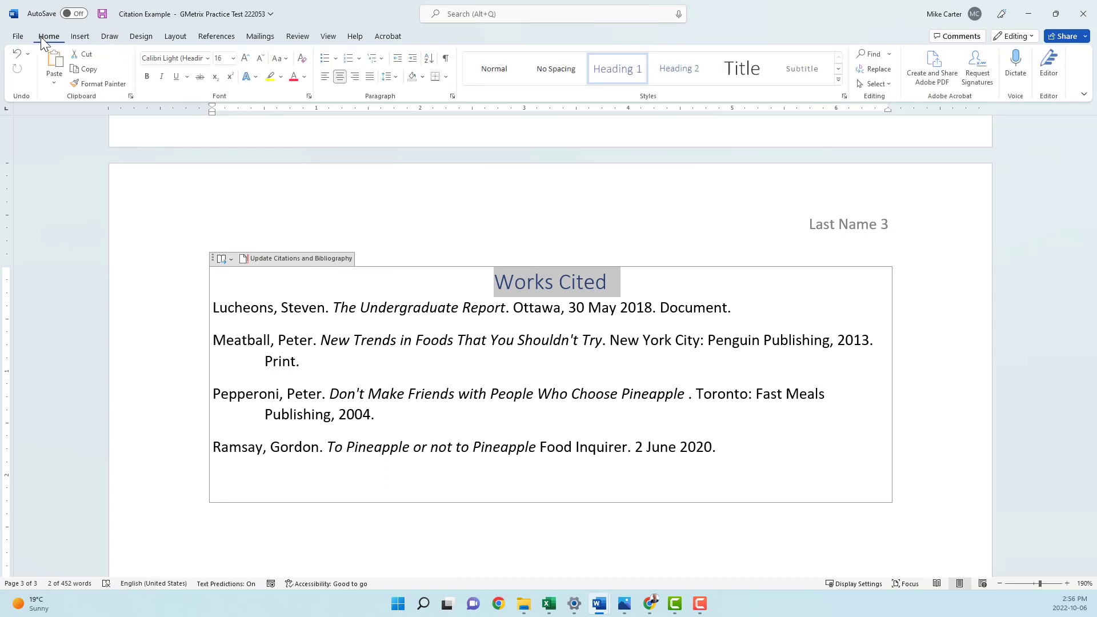
left_click(262, 59)
left_click(262, 58)
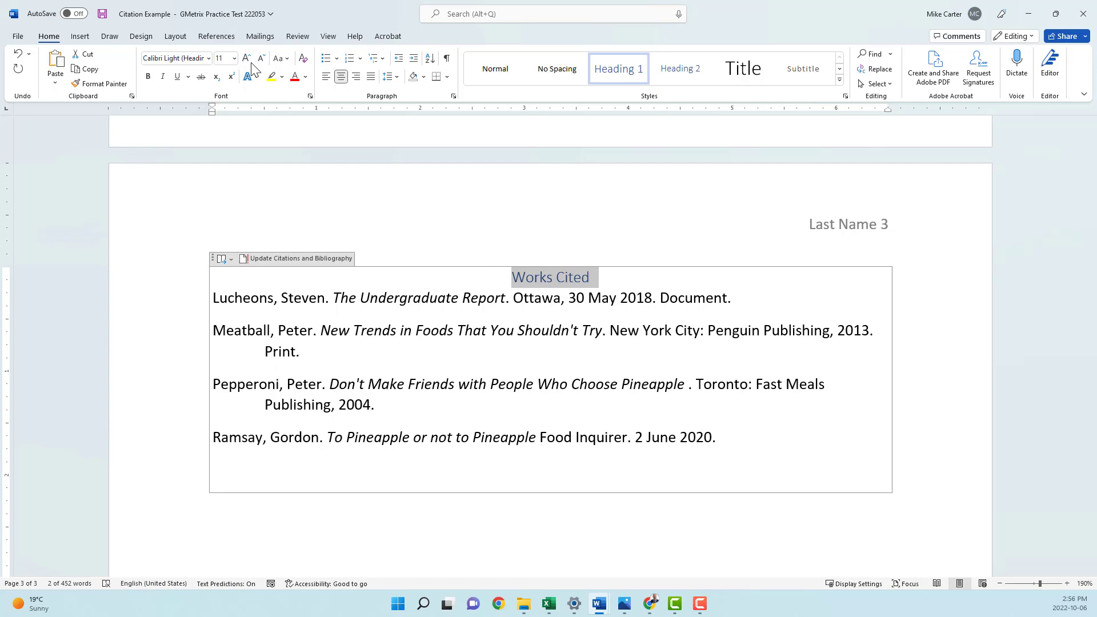
left_click(247, 59)
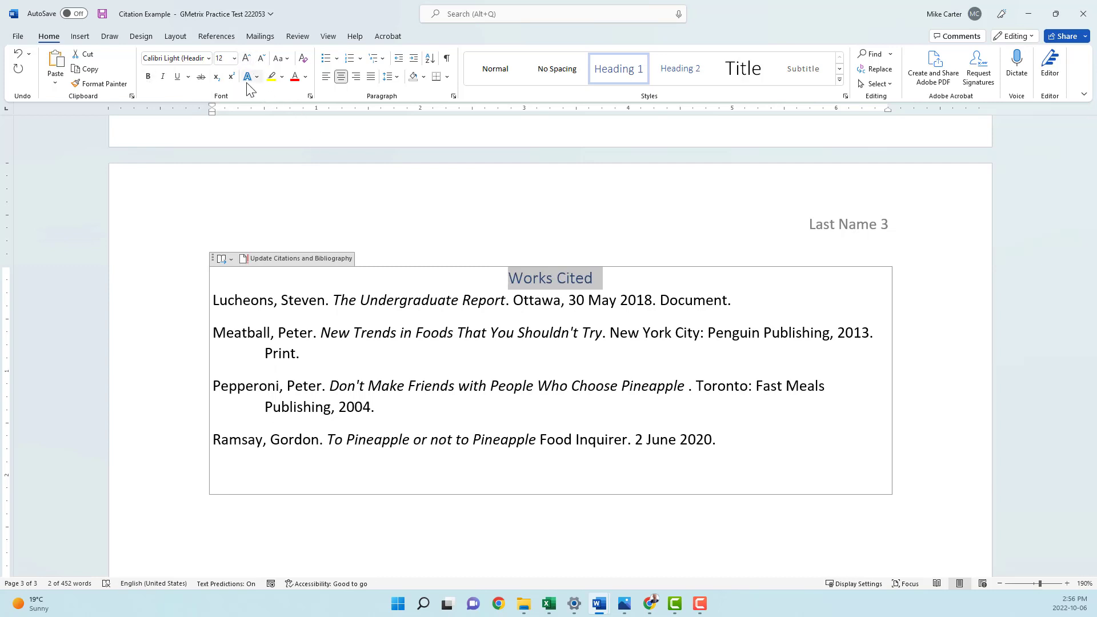
left_click(305, 78)
left_click(318, 92)
left_click(415, 300)
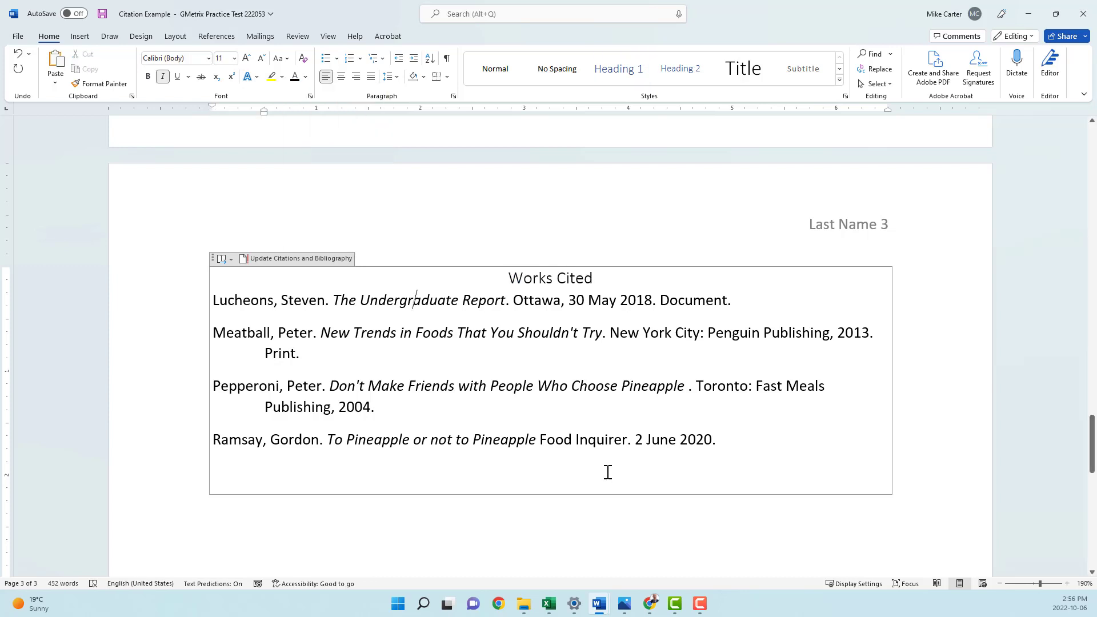
Step: Set line spacing of all four Works Cited entries to 2.0
left_click_drag(694, 437, 210, 295)
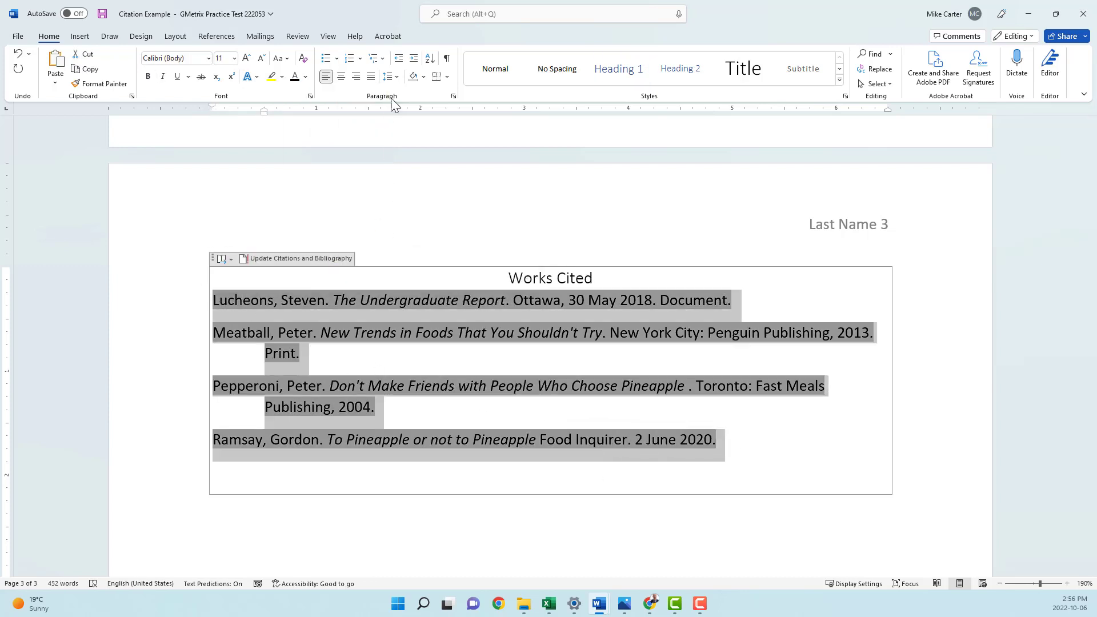
left_click(397, 77)
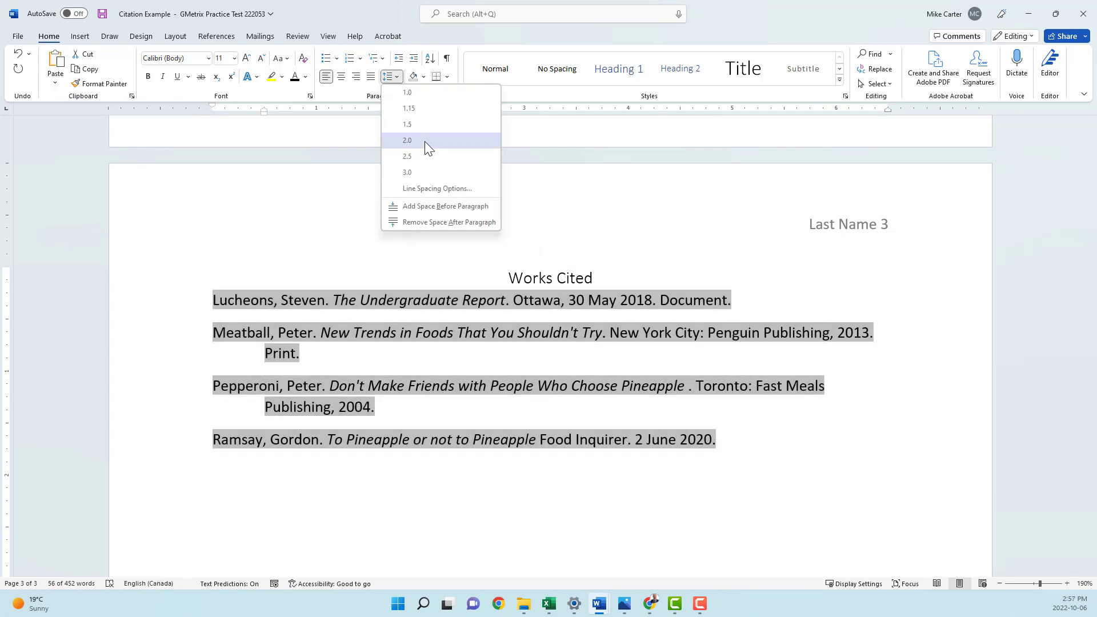
left_click(423, 142)
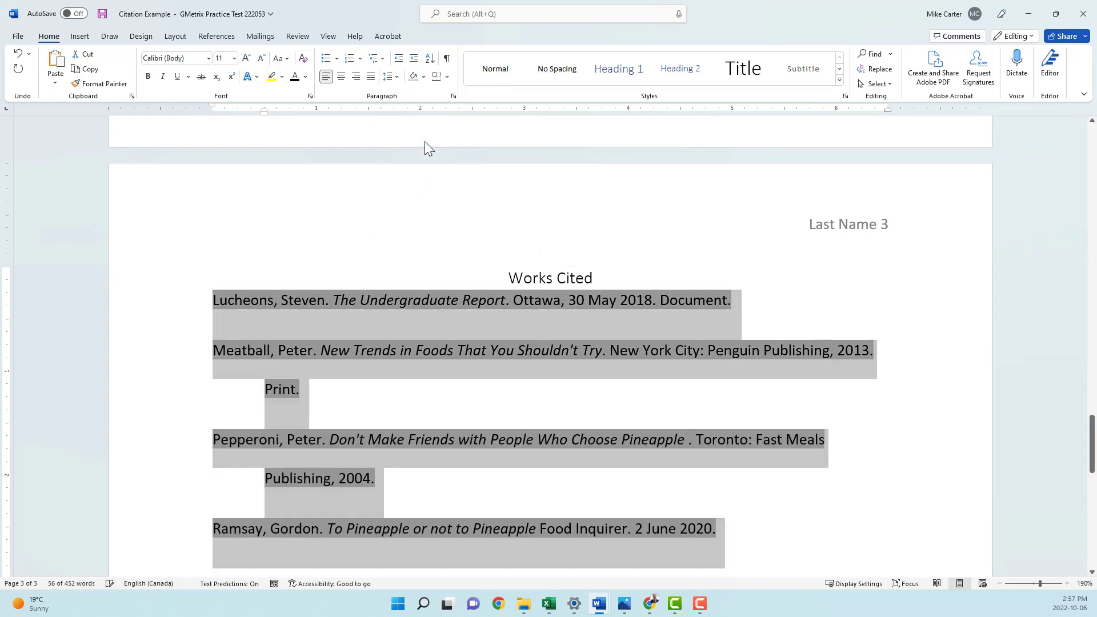